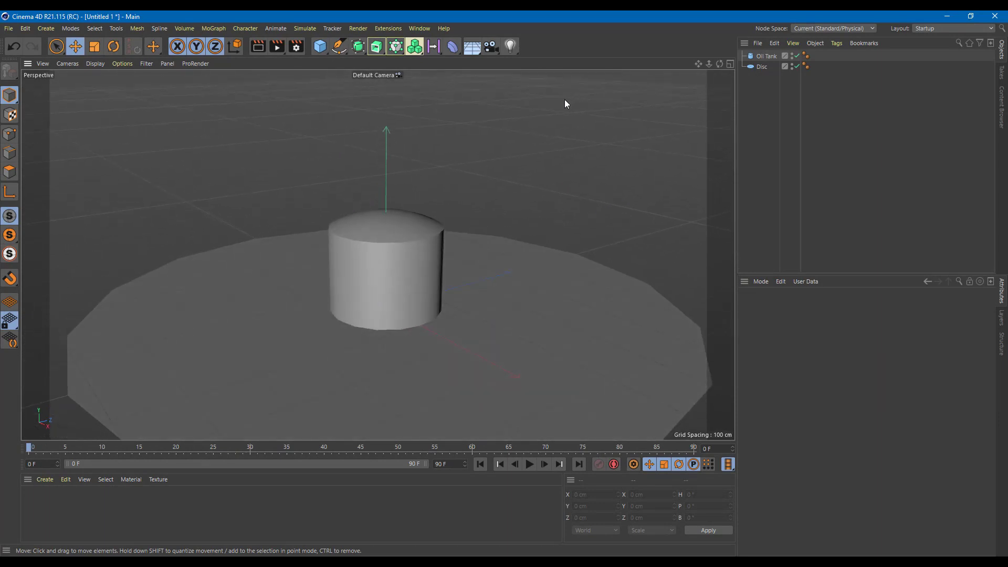
Step: Add an infinite light and move it above and behind the oil tank, to about Y 288 cm and Z -283 cm
{"action": "left_click", "coordinate": [511, 47]}
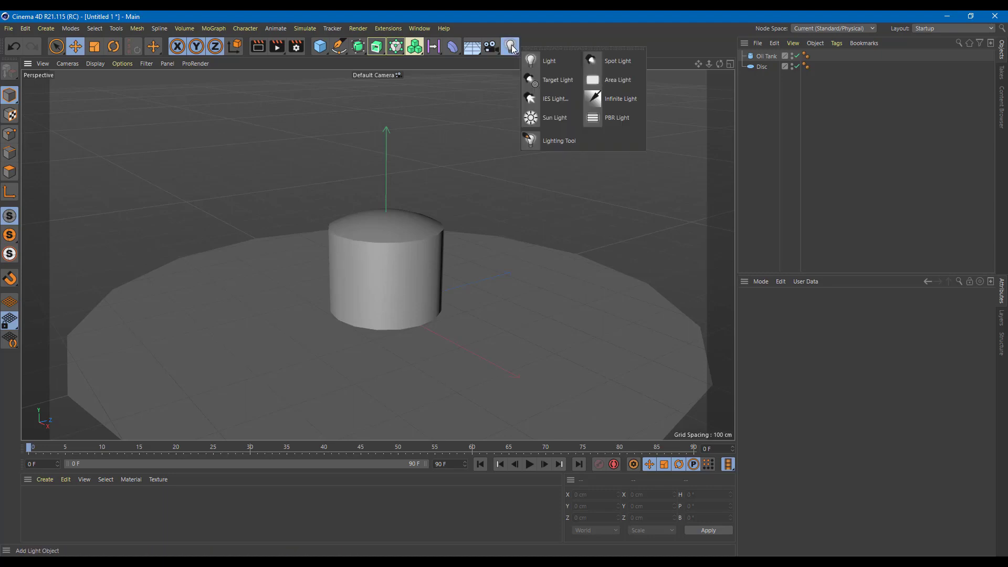
{"action": "left_click", "coordinate": [631, 99]}
{"action": "left_click_drag", "start_coordinate": [387, 253], "coordinate": [385, 87]}
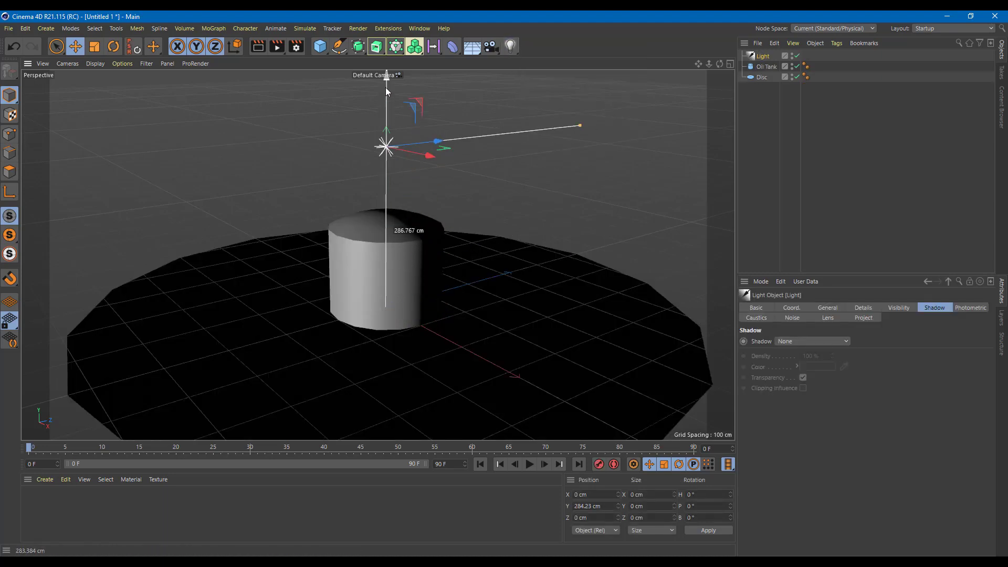
{"action": "left_click_drag", "start_coordinate": [436, 142], "coordinate": [277, 177]}
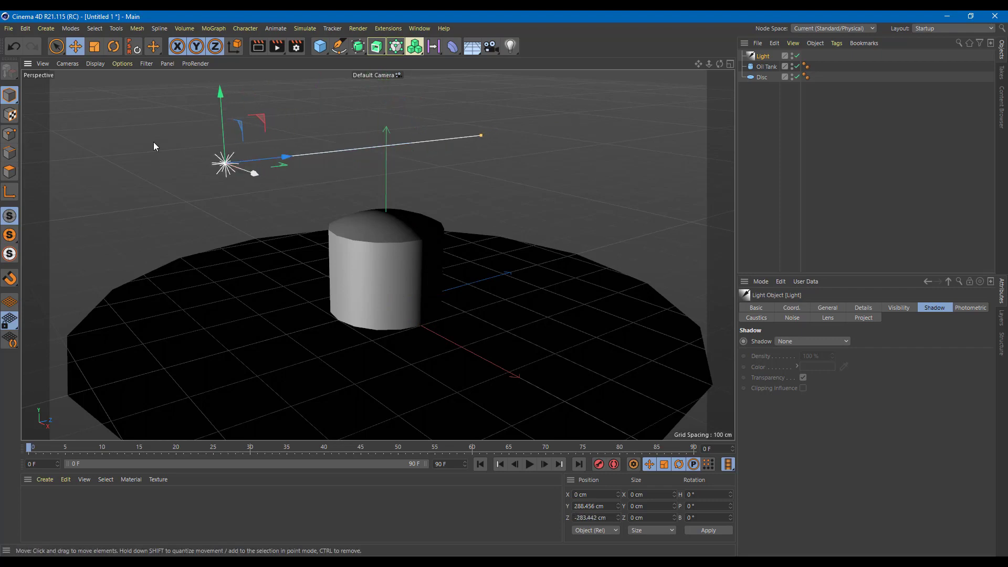
Step: Rotate the light to a pitch of about -22° so it aims at the tank, and enable shadow display in the viewport
{"action": "left_click", "coordinate": [112, 48]}
{"action": "left_click_drag", "start_coordinate": [209, 124], "coordinate": [225, 118]}
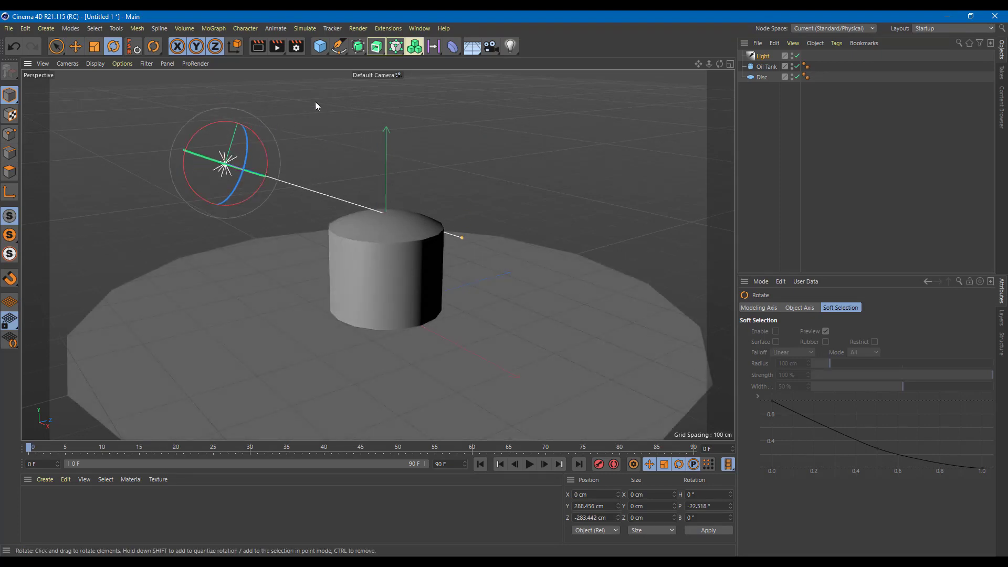
{"action": "left_click", "coordinate": [117, 65]}
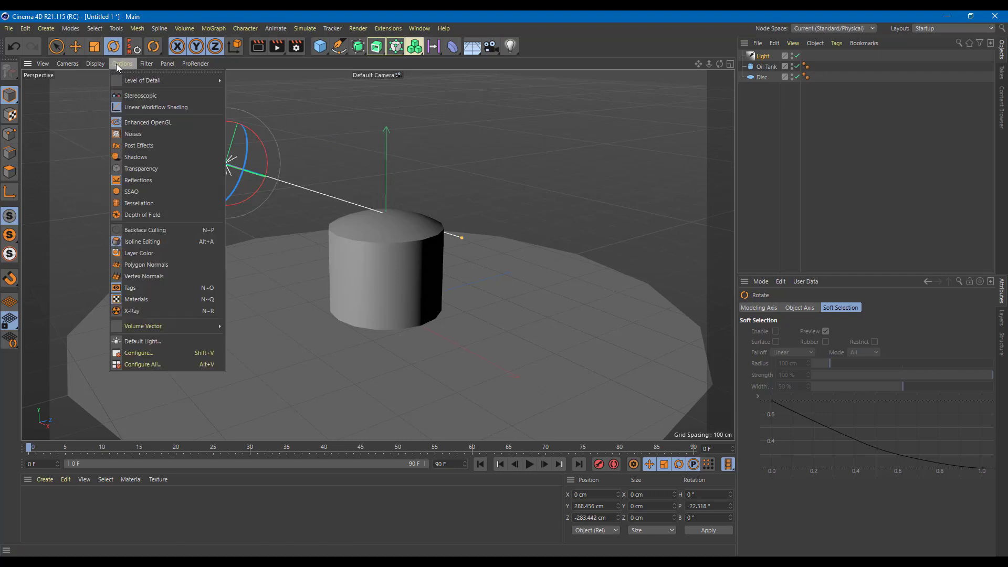
{"action": "left_click", "coordinate": [149, 159]}
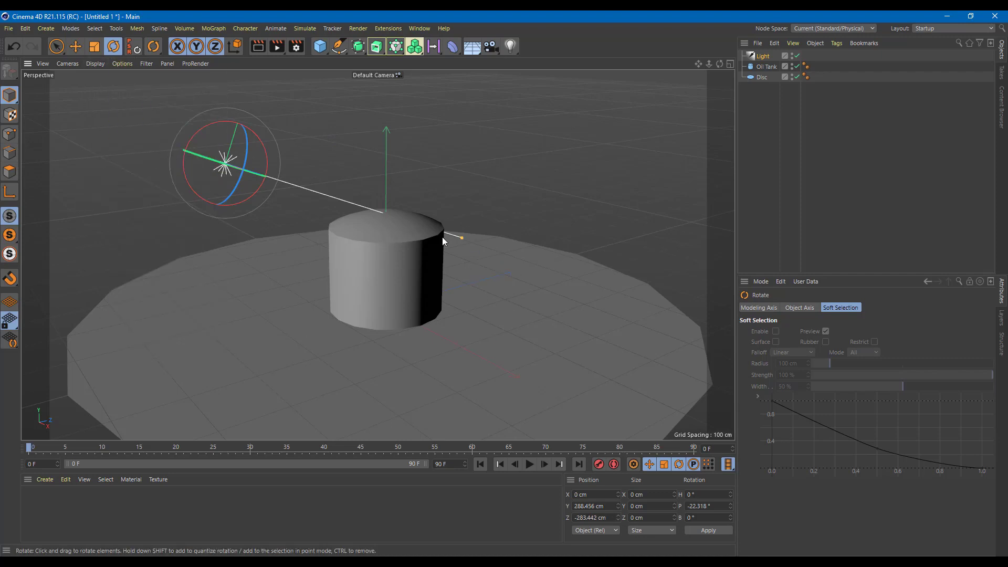
Step: Set the infinite light's shadow type to Shadow Maps (Soft)
{"action": "left_click", "coordinate": [764, 57]}
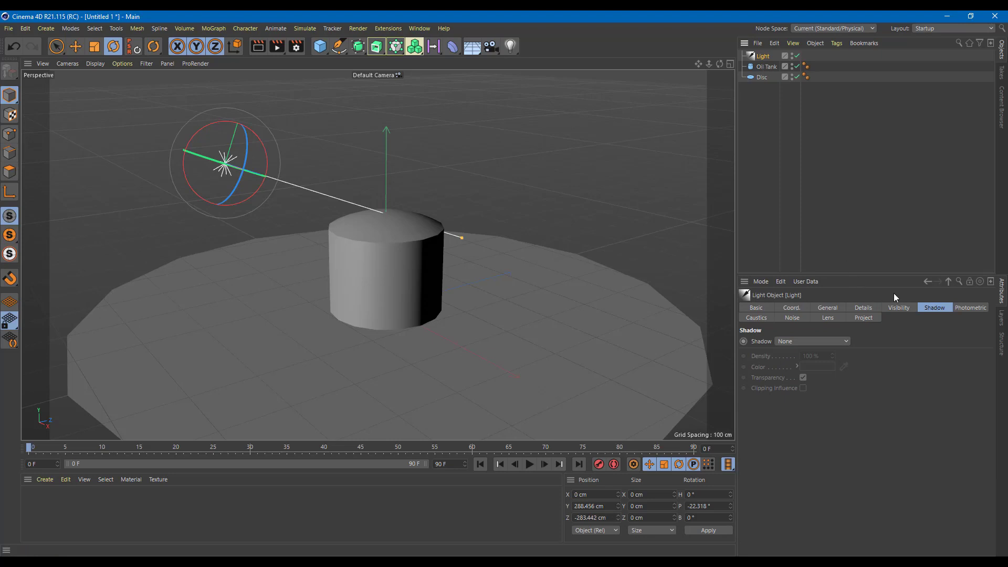
{"action": "left_click", "coordinate": [797, 343]}
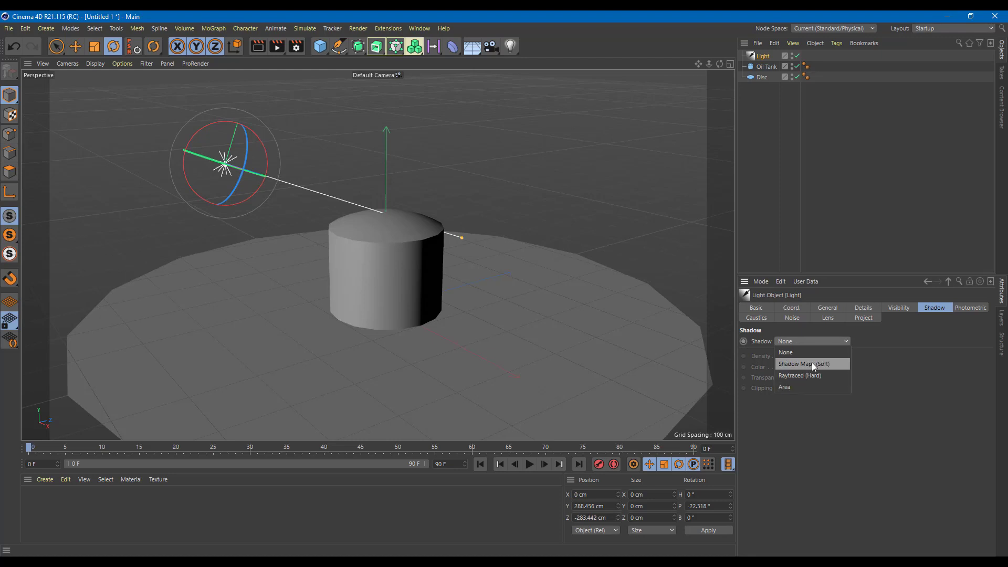
{"action": "left_click", "coordinate": [811, 362]}
Step: Render the current view to examine the soft shadow the tank casts on the disc
{"action": "left_click_drag", "start_coordinate": [584, 187], "coordinate": [549, 190], "text": "alt"}
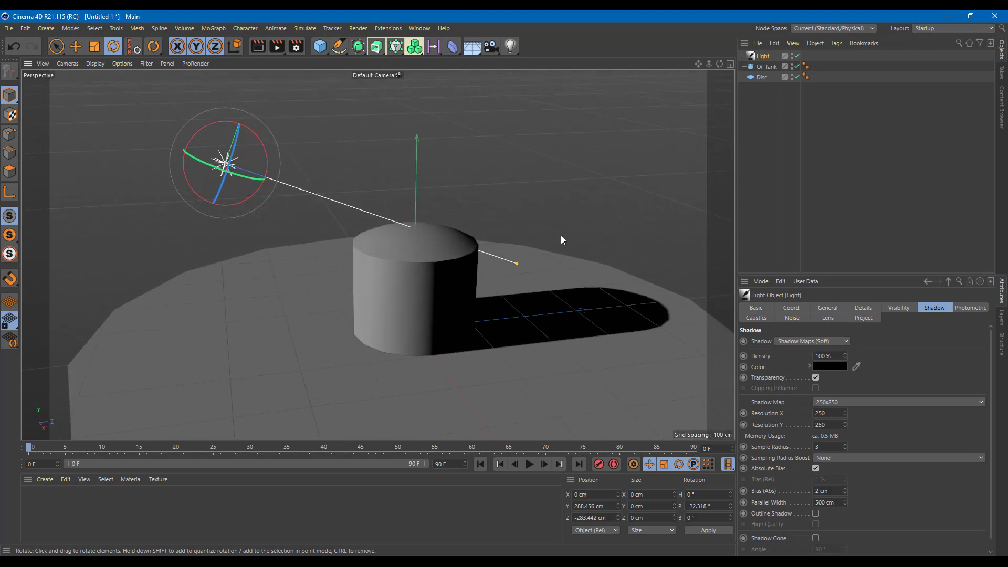
{"action": "left_click_drag", "start_coordinate": [561, 235], "coordinate": [610, 231], "text": "alt"}
{"action": "scroll", "coordinate": [524, 236], "scroll_direction": "up", "scroll_amount": 3}
{"action": "left_click_drag", "start_coordinate": [524, 236], "coordinate": [580, 253], "text": "alt"}
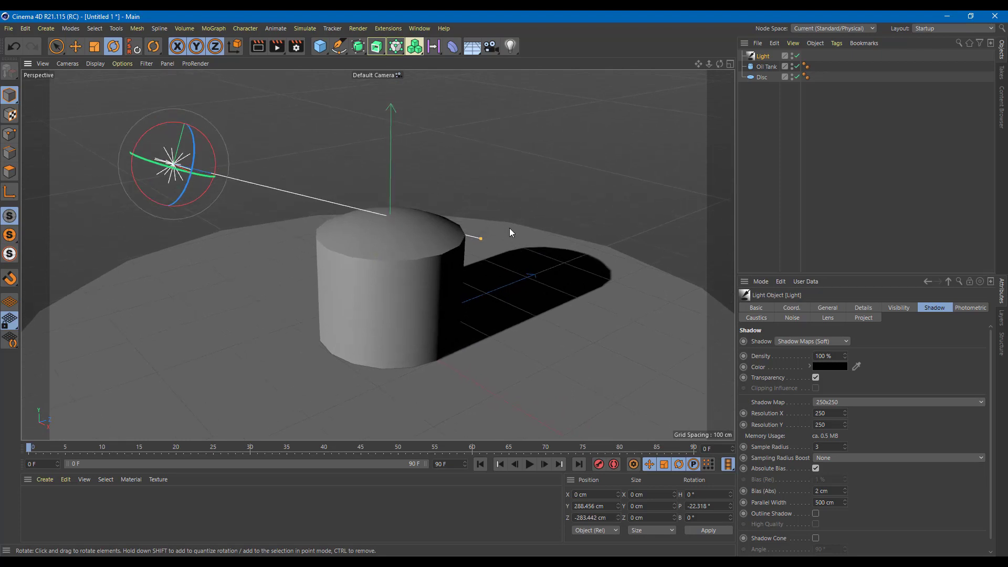
{"action": "left_click_drag", "start_coordinate": [588, 254], "coordinate": [608, 246], "text": "alt"}
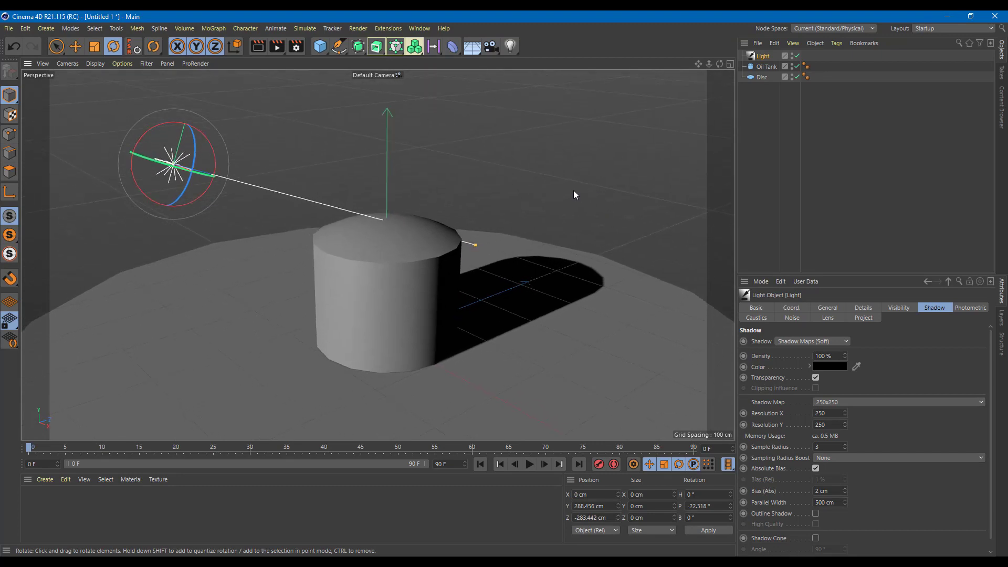
{"action": "key", "text": "ctrl+r"}
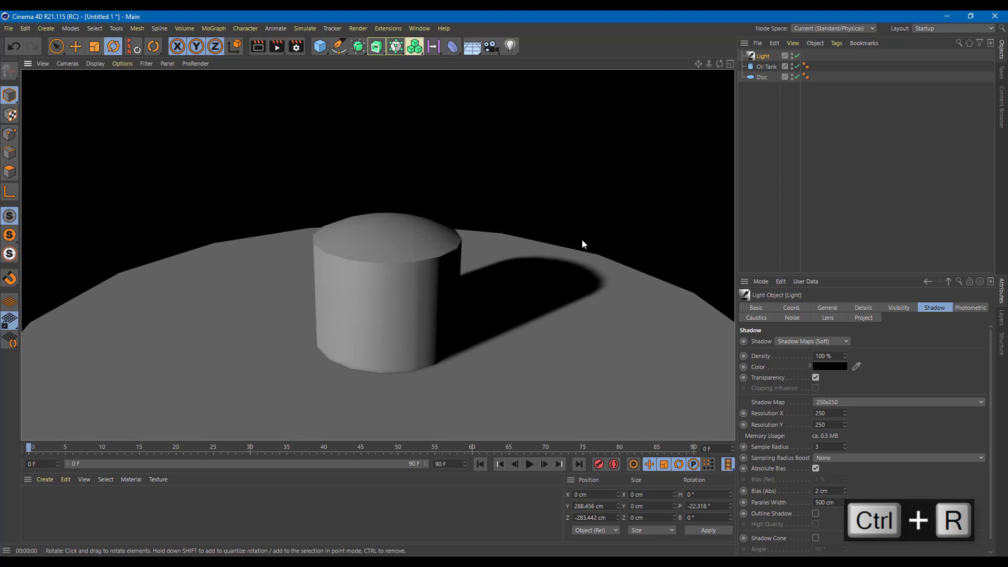
{"action": "left_click", "coordinate": [562, 256]}
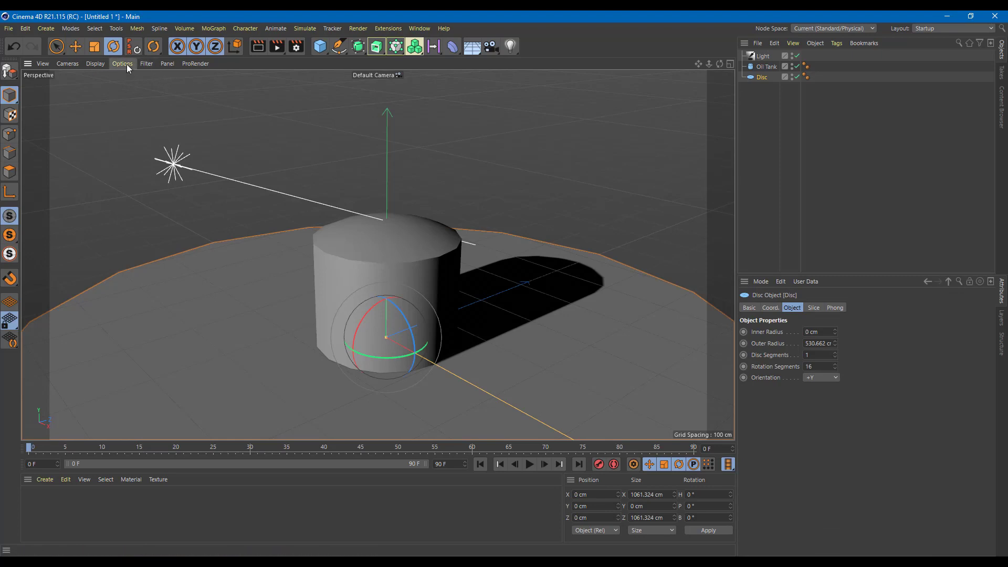
Step: Start an Interactive Render Region and resize it to frame the tank and its whole cast shadow
{"action": "left_click", "coordinate": [278, 49]}
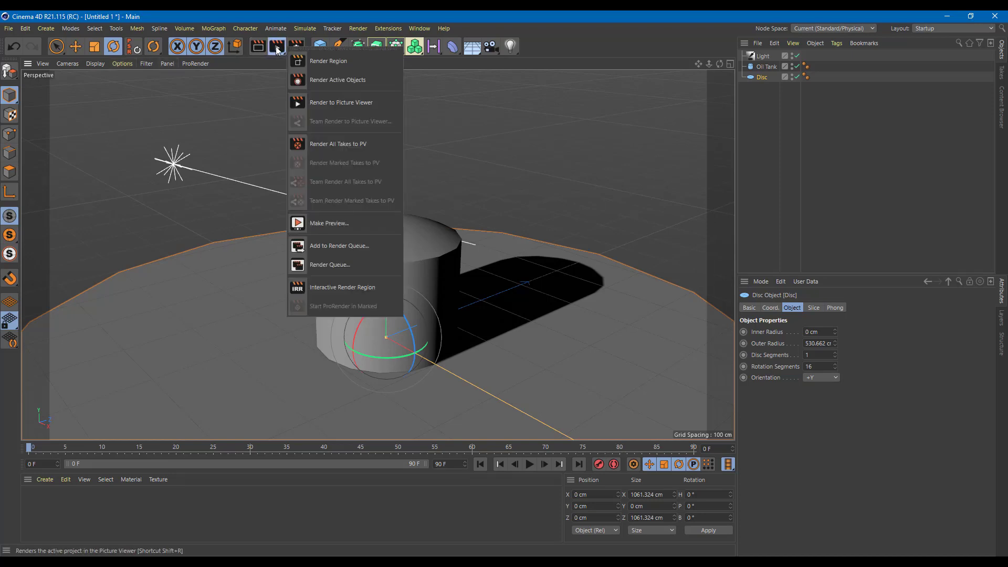
{"action": "left_click", "coordinate": [342, 287]}
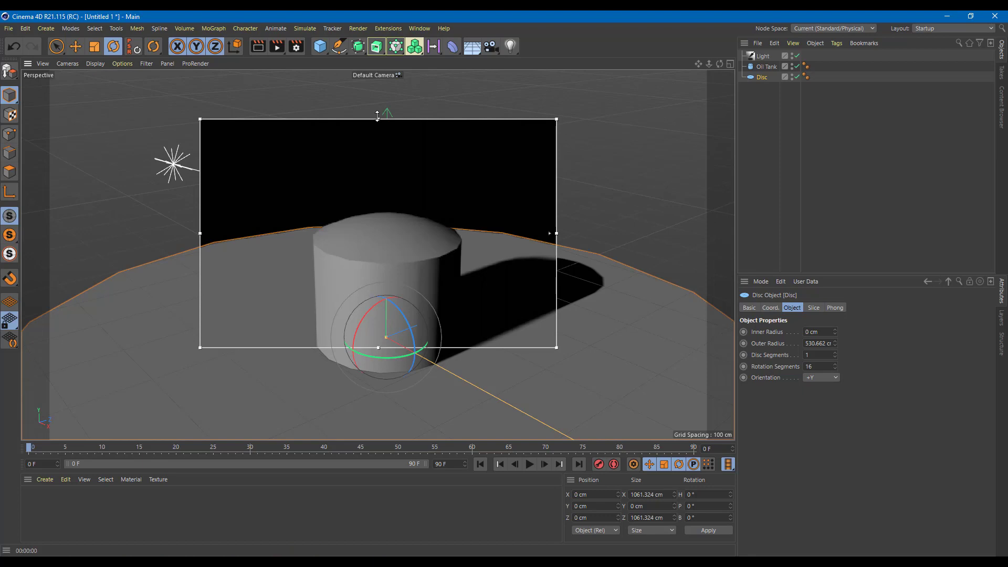
{"action": "left_click_drag", "start_coordinate": [377, 116], "coordinate": [378, 171]}
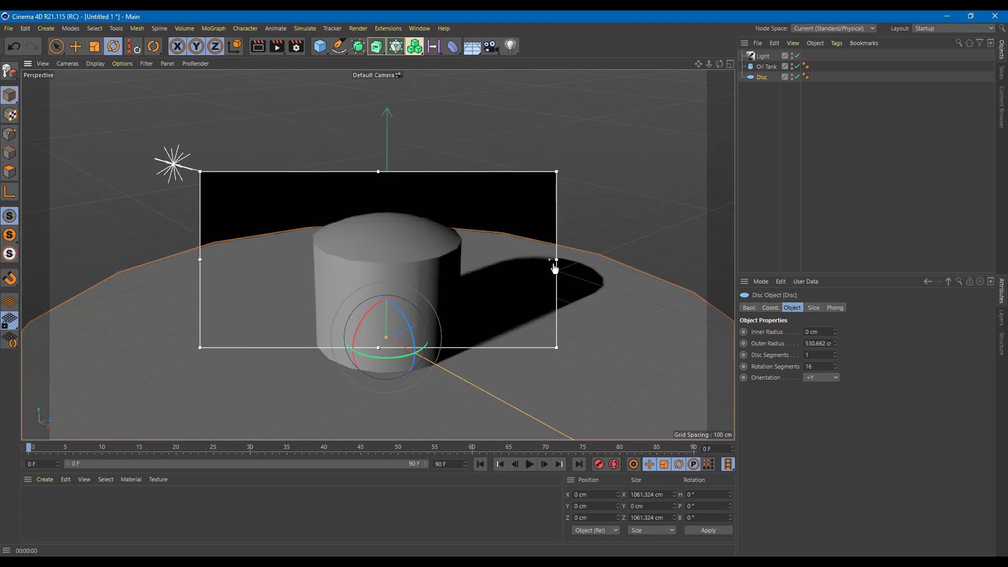
{"action": "left_click_drag", "start_coordinate": [555, 268], "coordinate": [648, 268]}
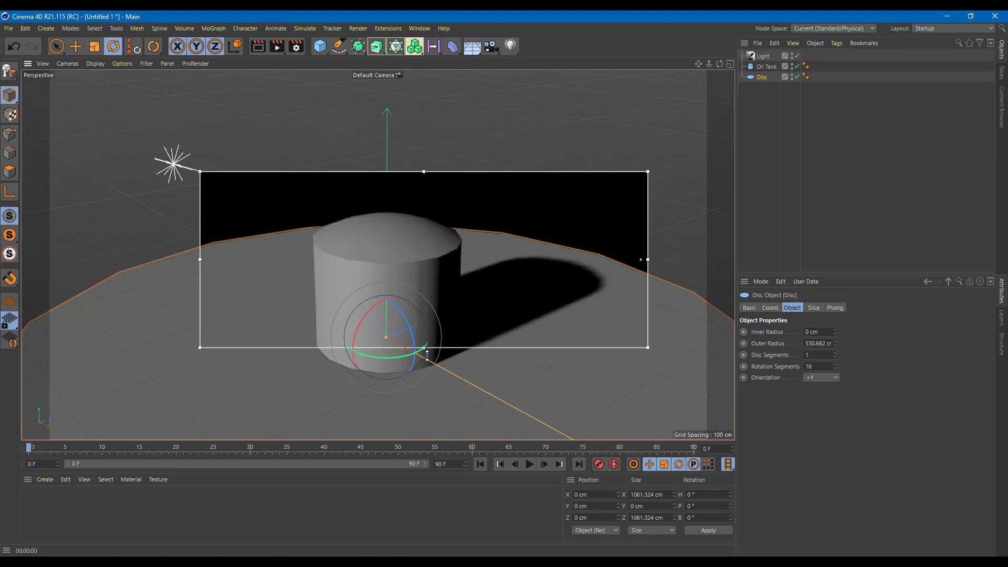
{"action": "left_click_drag", "start_coordinate": [427, 355], "coordinate": [425, 393]}
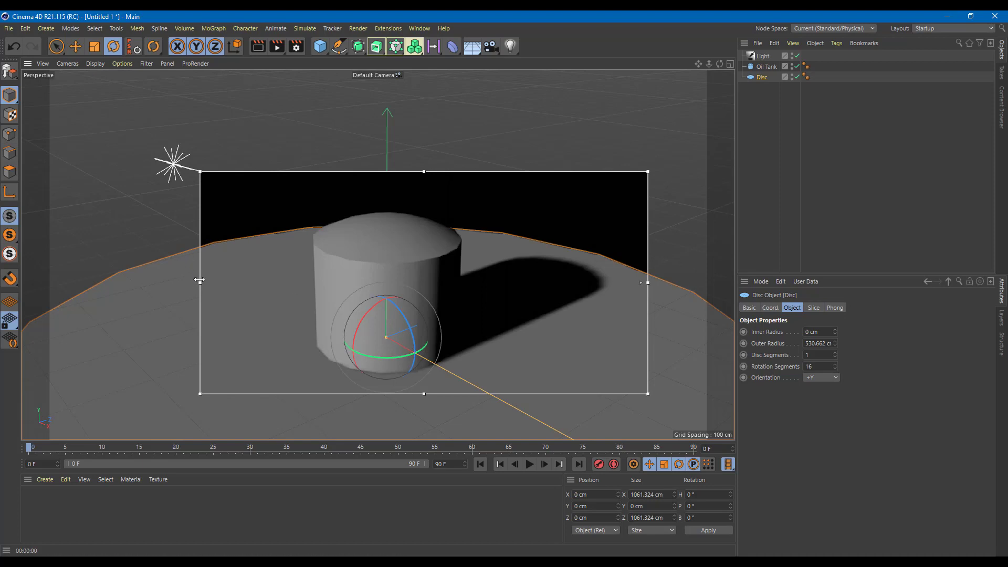
{"action": "left_click_drag", "start_coordinate": [199, 280], "coordinate": [284, 290]}
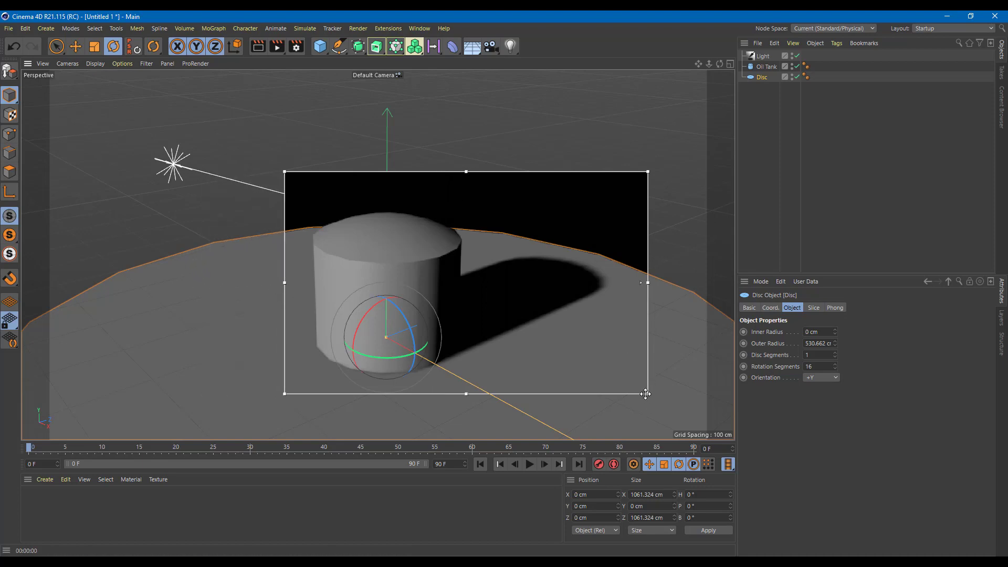
{"action": "left_click_drag", "start_coordinate": [645, 393], "coordinate": [639, 393]}
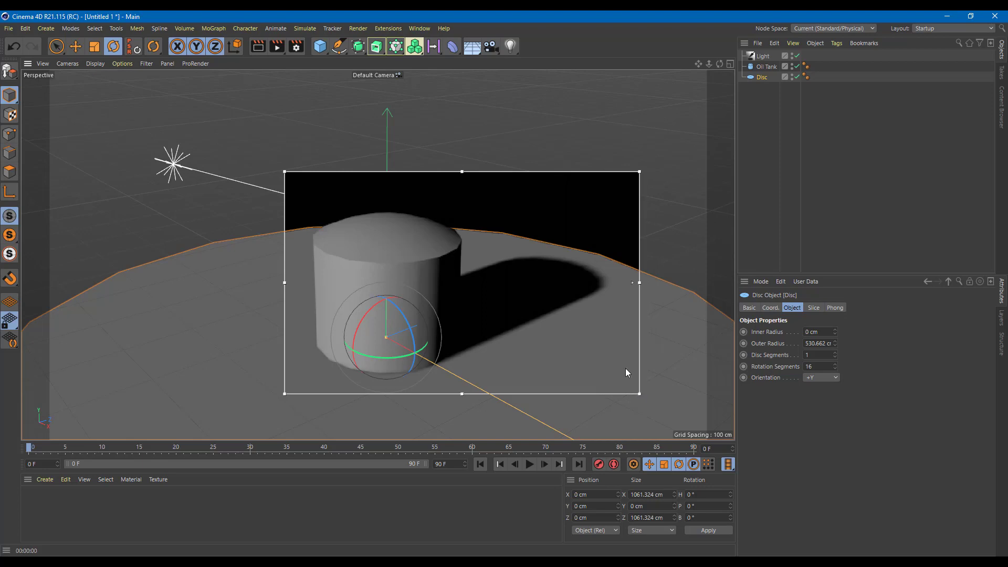
Step: Tighten the render region closer around the tank and shadow, and deselect the disc
{"action": "left_click", "coordinate": [589, 125]}
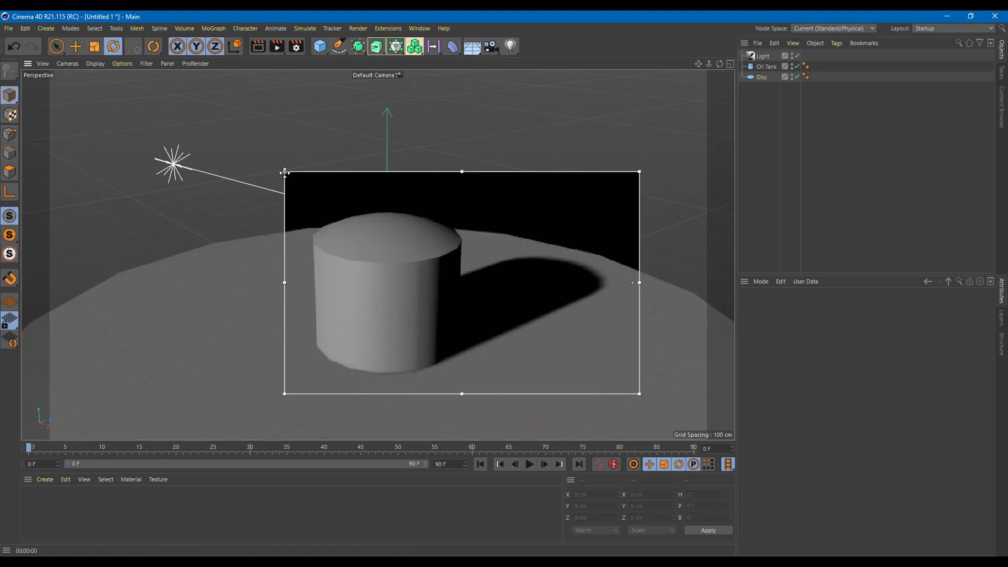
{"action": "left_click_drag", "start_coordinate": [285, 172], "coordinate": [298, 178]}
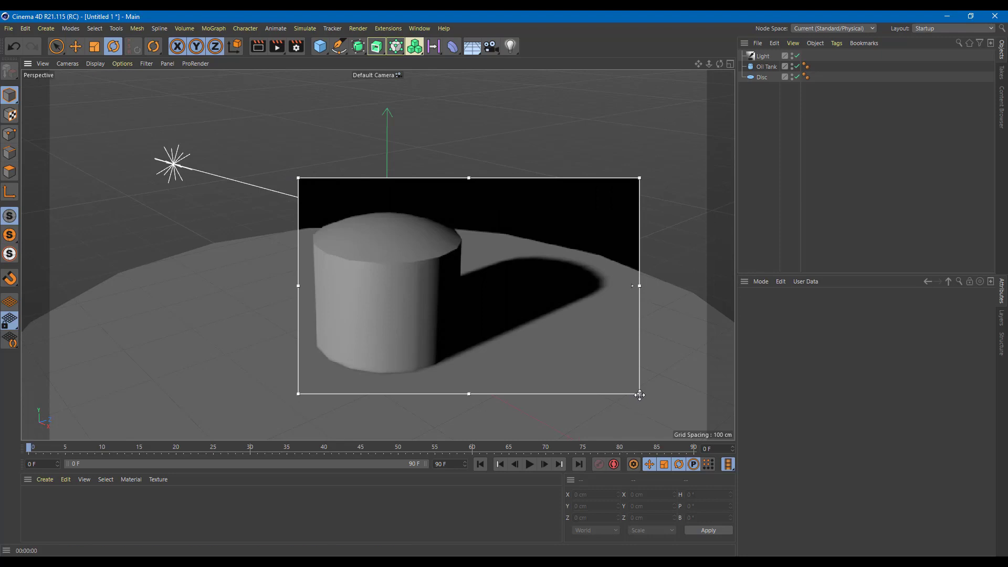
{"action": "left_click_drag", "start_coordinate": [640, 395], "coordinate": [621, 383]}
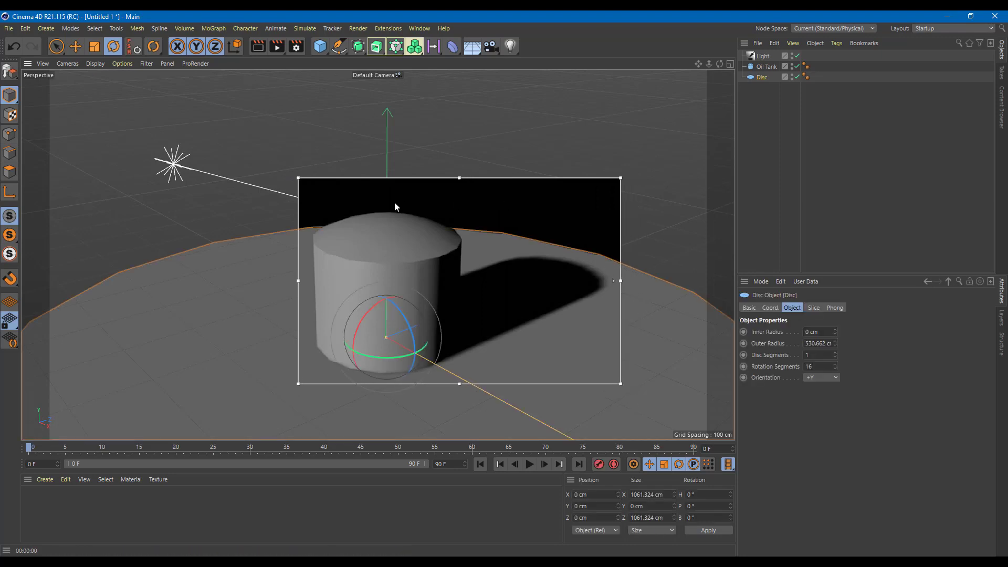
{"action": "left_click_drag", "start_coordinate": [459, 178], "coordinate": [460, 194]}
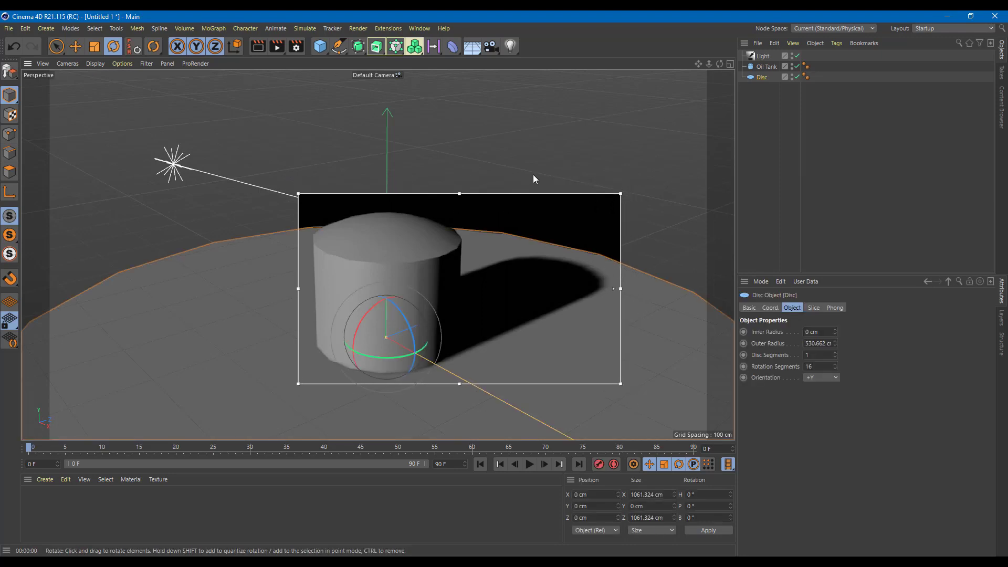
{"action": "left_click", "coordinate": [541, 172]}
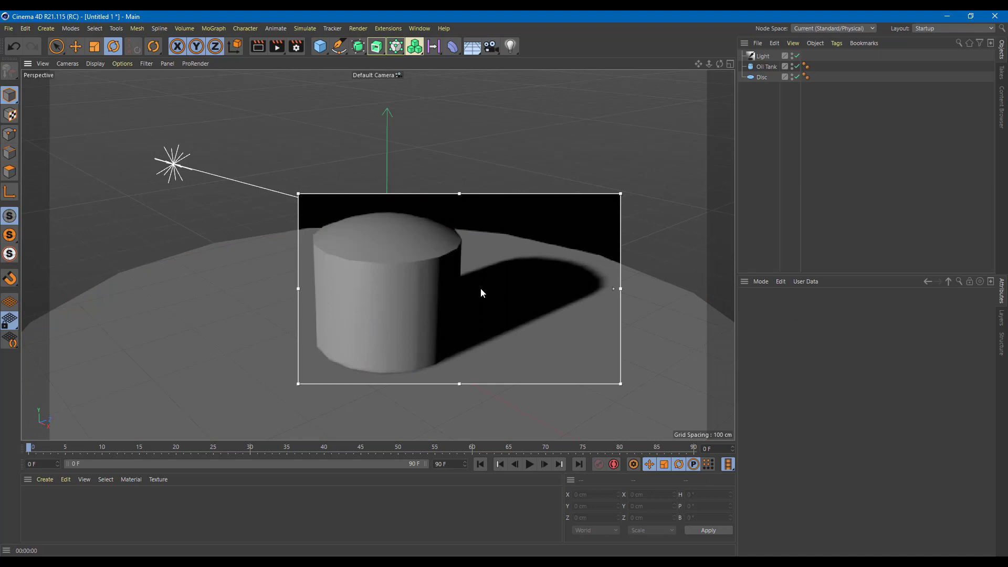
{"action": "scroll", "coordinate": [480, 288], "scroll_direction": "up", "scroll_amount": 1}
{"action": "scroll", "coordinate": [480, 288], "scroll_direction": "down", "scroll_amount": 1}
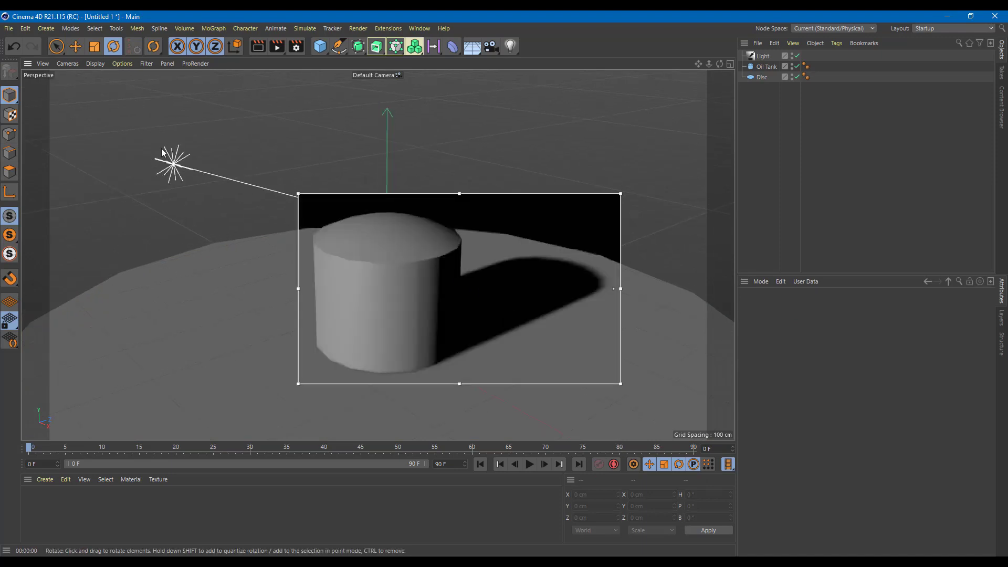
Step: Lower the infinite light's shadow density to 73%
{"action": "left_click", "coordinate": [175, 167]}
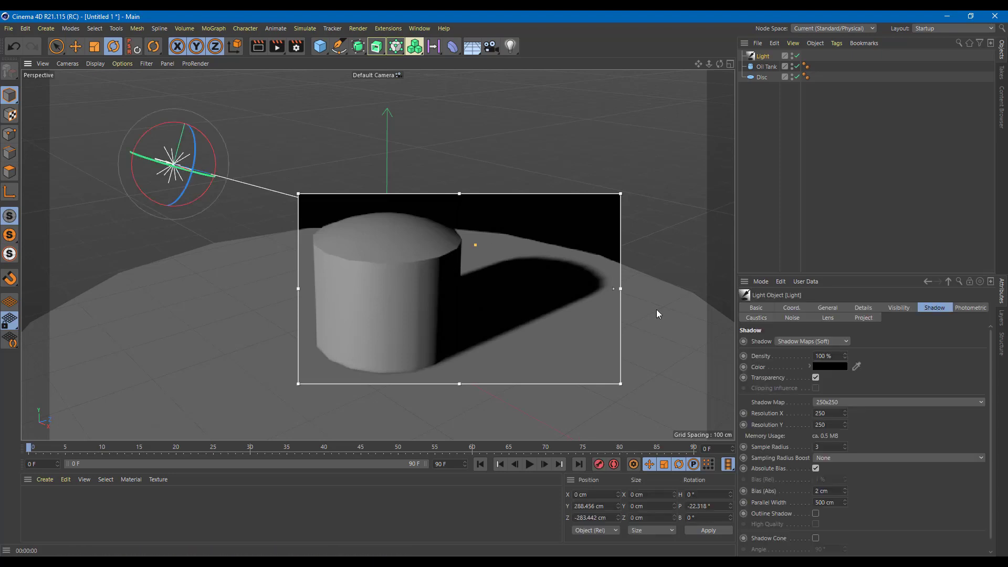
{"action": "left_click", "coordinate": [799, 341]}
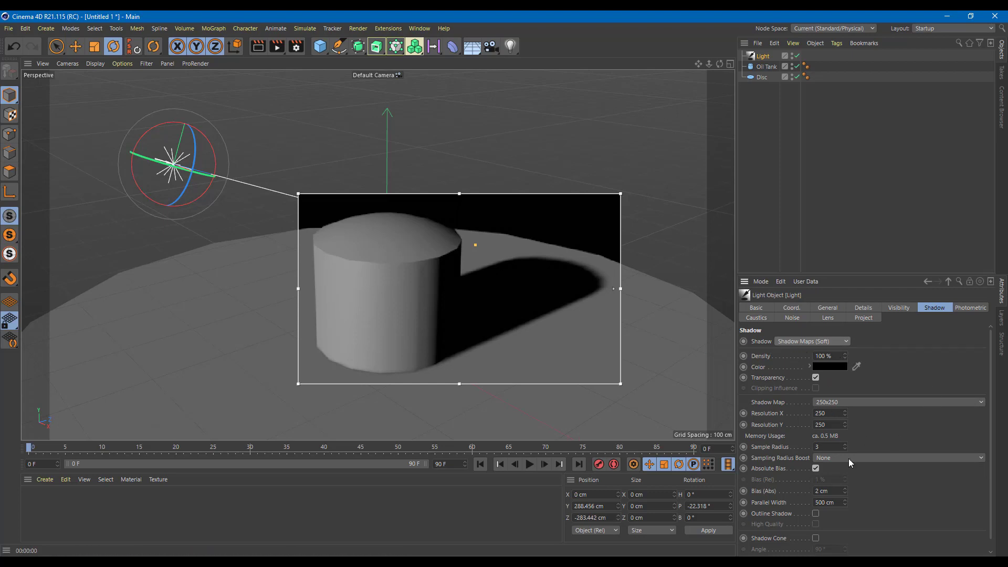
{"action": "left_click", "coordinate": [845, 359]}
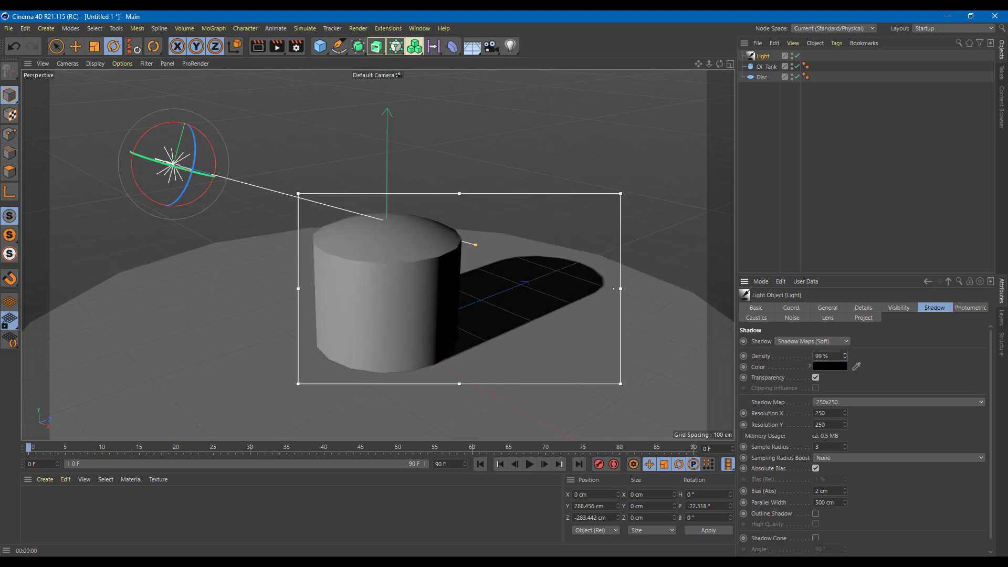
{"action": "left_click_drag", "start_coordinate": [845, 356], "coordinate": [845, 366]}
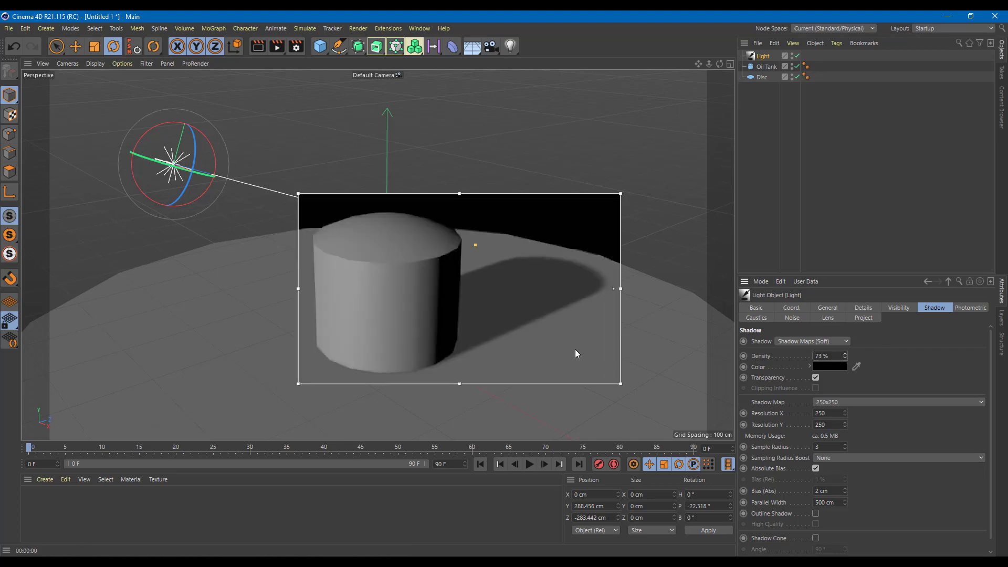
Step: Change the light's shadow color to red by raising the hue, saturation and value in the HSV color picker
{"action": "left_click", "coordinate": [830, 366]}
{"action": "mouse_move", "coordinate": [830, 366]}
{"action": "left_mouse_down"}
{"action": "mouse_move", "coordinate": [799, 366]}
{"action": "mouse_move", "coordinate": [817, 367]}
{"action": "left_mouse_up"}
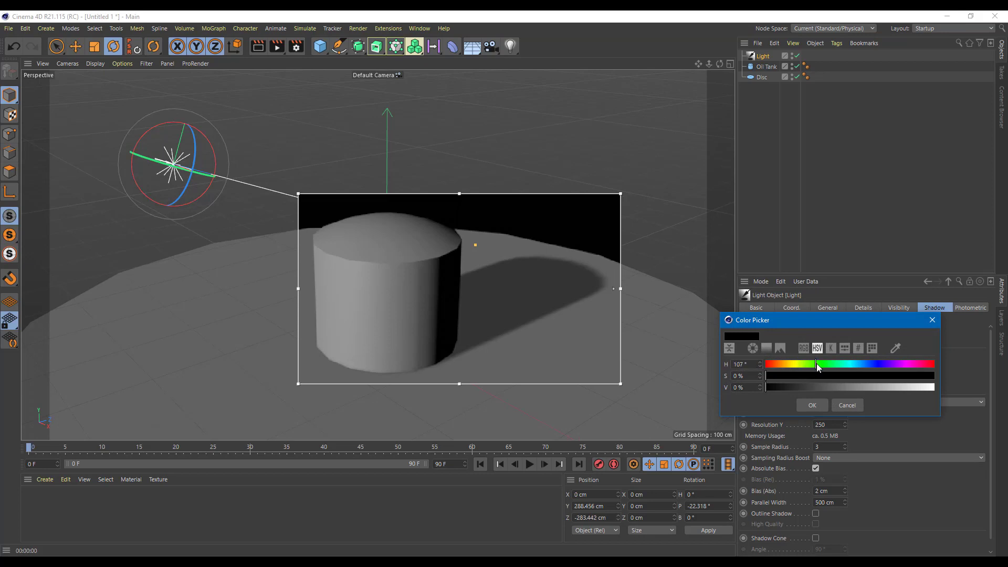
{"action": "left_click", "coordinate": [770, 363]}
{"action": "left_click_drag", "start_coordinate": [790, 374], "coordinate": [874, 387]}
{"action": "left_click_drag", "start_coordinate": [782, 364], "coordinate": [908, 375]}
{"action": "left_click", "coordinate": [810, 406]}
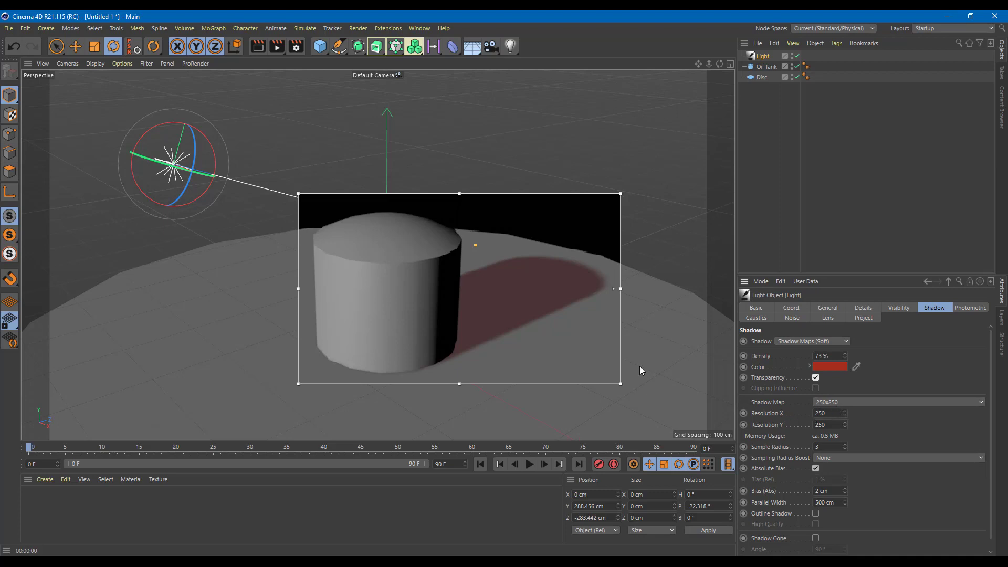
Step: Set the light's shadow map resolution to 2000x2000
{"action": "left_click", "coordinate": [834, 404]}
{"action": "left_click", "coordinate": [840, 493]}
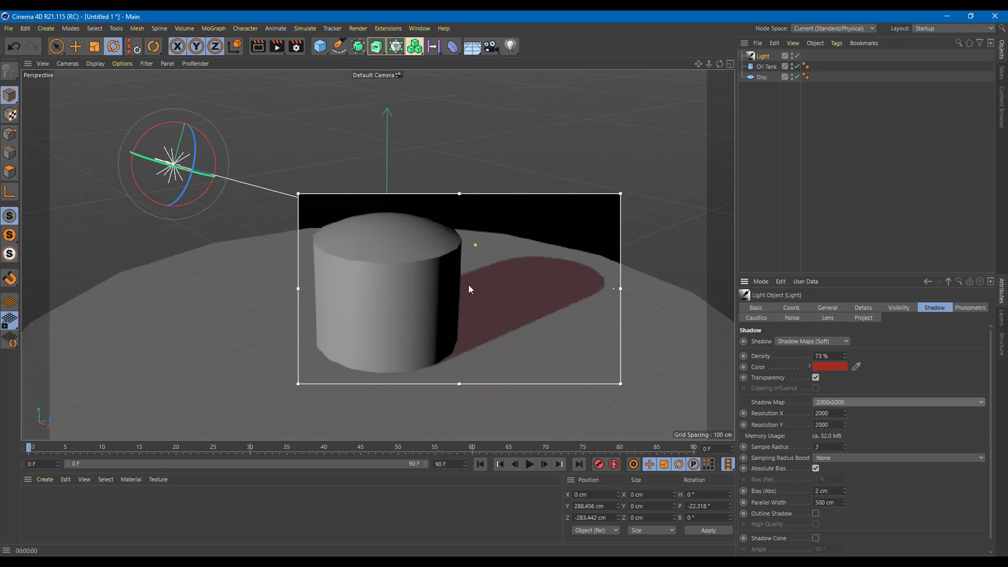
{"action": "left_click", "coordinate": [762, 357]}
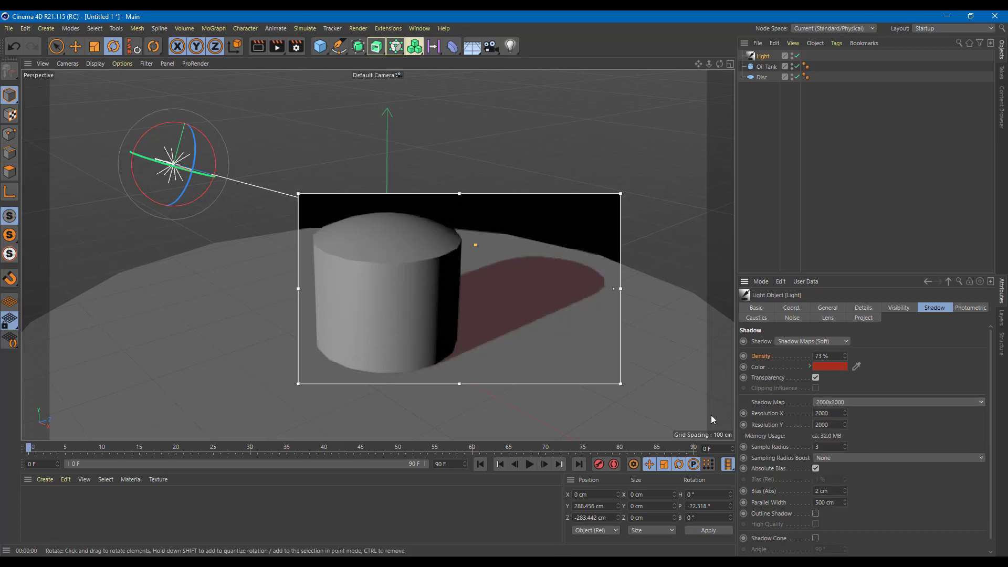
Step: Reduce the light's shadow map resolution to 500x500 and raise the sample radius to 15
{"action": "left_click", "coordinate": [836, 402]}
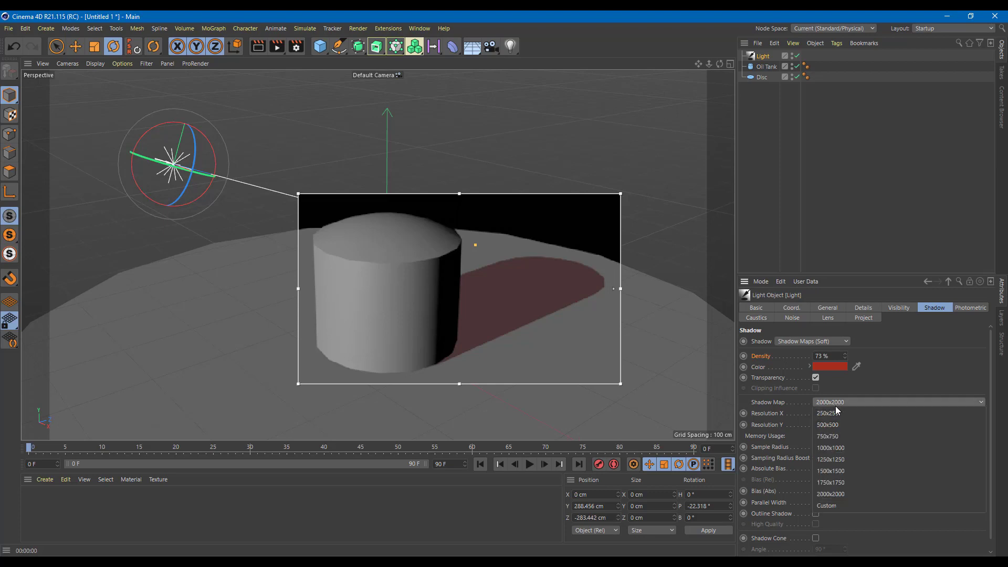
{"action": "left_click", "coordinate": [833, 424]}
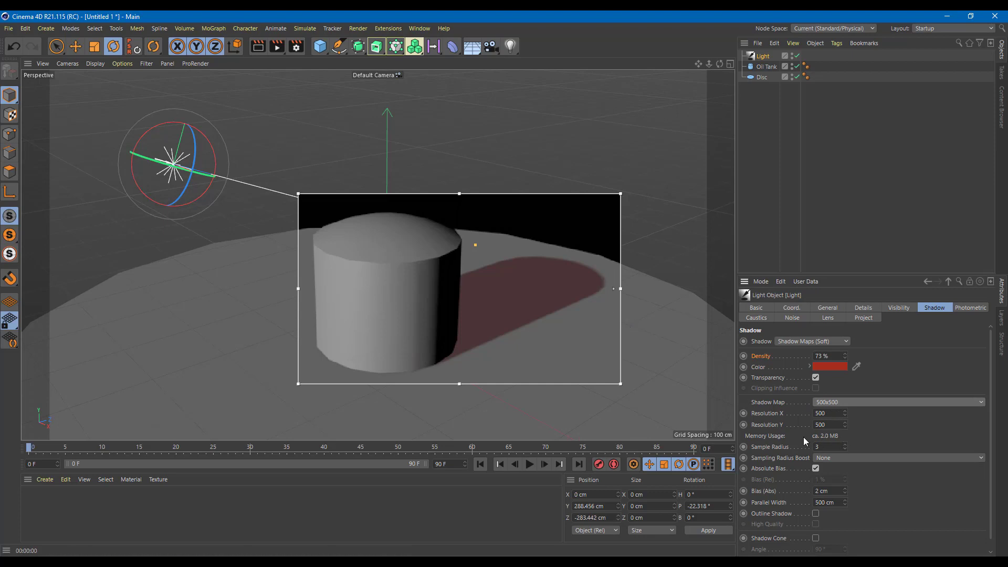
{"action": "left_click_drag", "start_coordinate": [845, 447], "coordinate": [852, 438]}
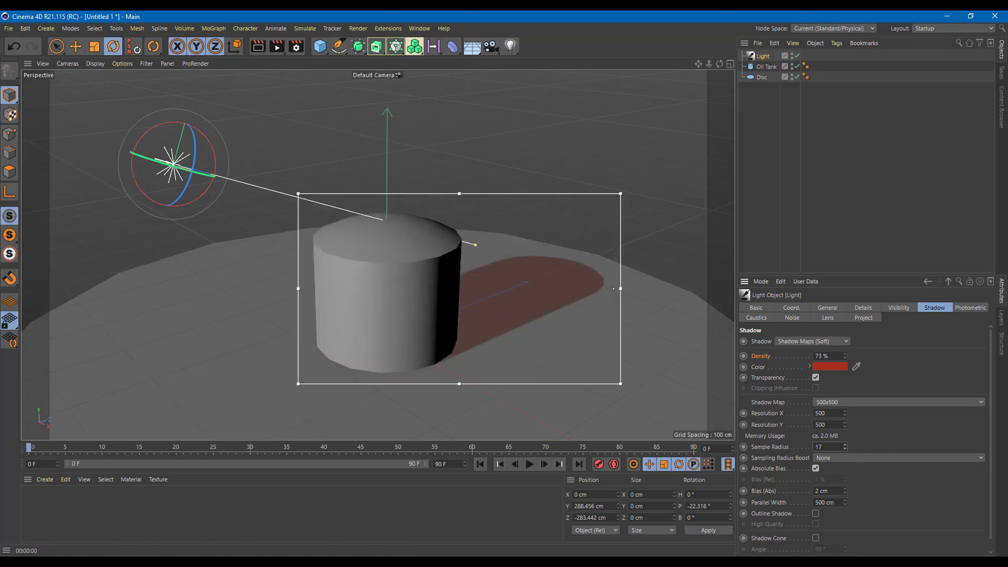
{"action": "left_click_drag", "start_coordinate": [845, 450], "coordinate": [845, 461]}
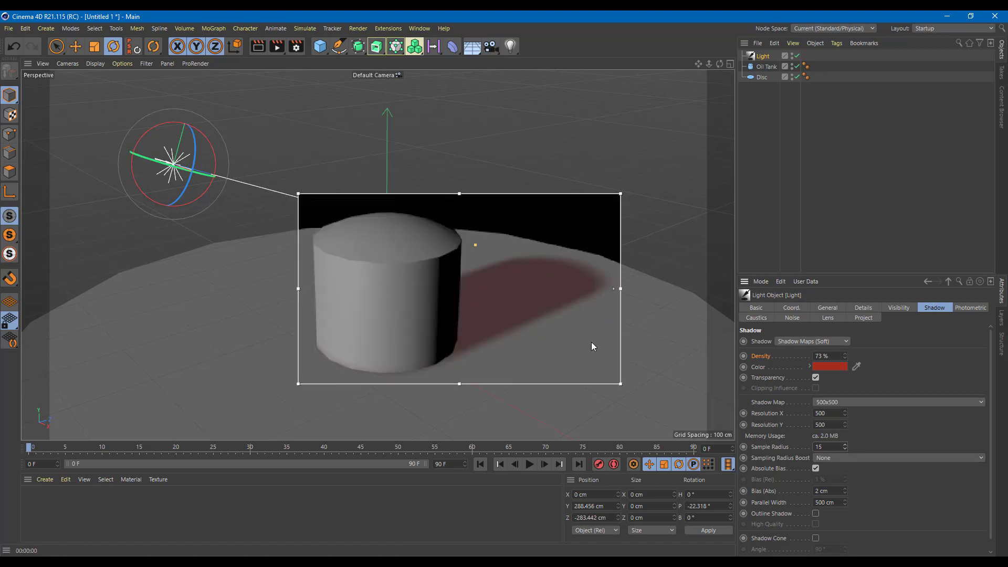
Step: Try the Medium (4x) sampling radius boost on the soft shadow, then set the boost back to None
{"action": "left_click", "coordinate": [856, 460]}
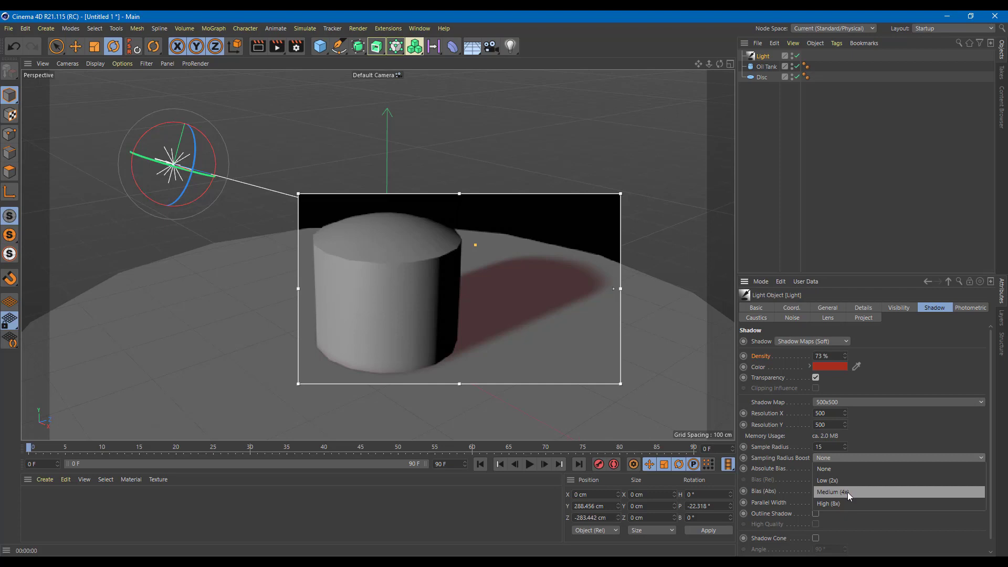
{"action": "left_click", "coordinate": [847, 493]}
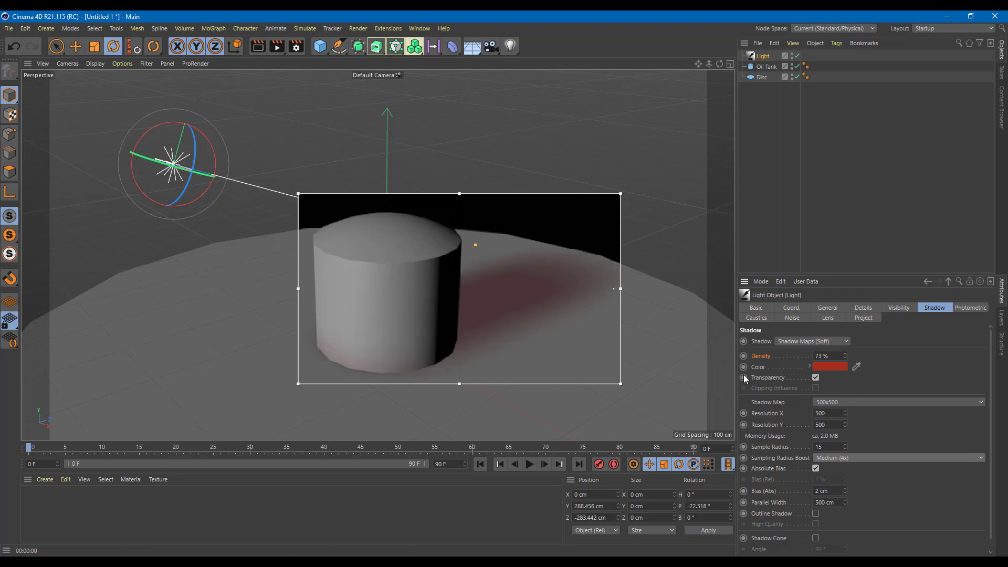
{"action": "left_click", "coordinate": [890, 458]}
{"action": "left_click", "coordinate": [859, 470]}
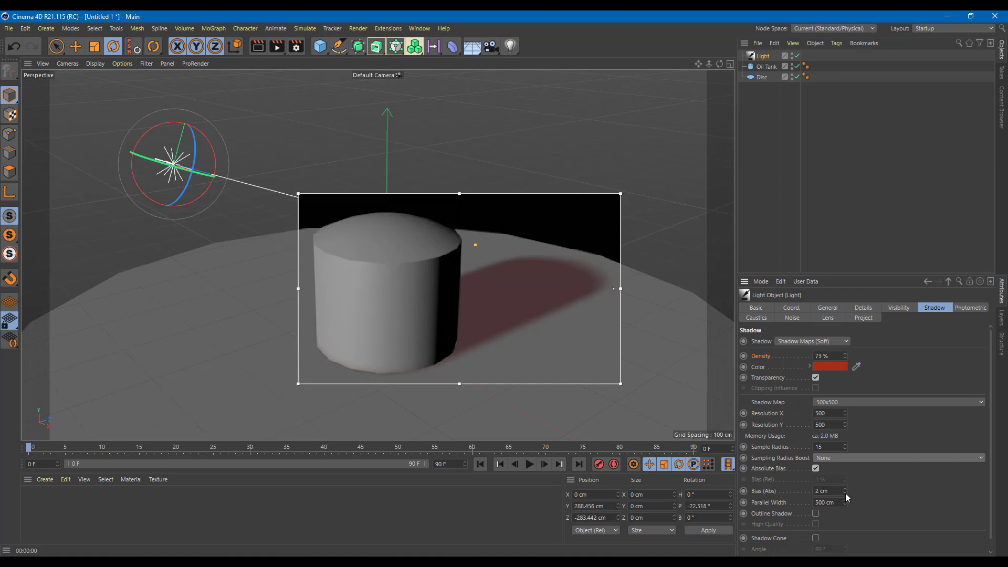
Step: Set the soft shadow's absolute bias to 0 cm and its parallel width to 539 cm
{"action": "left_click_drag", "start_coordinate": [844, 492], "coordinate": [844, 491]}
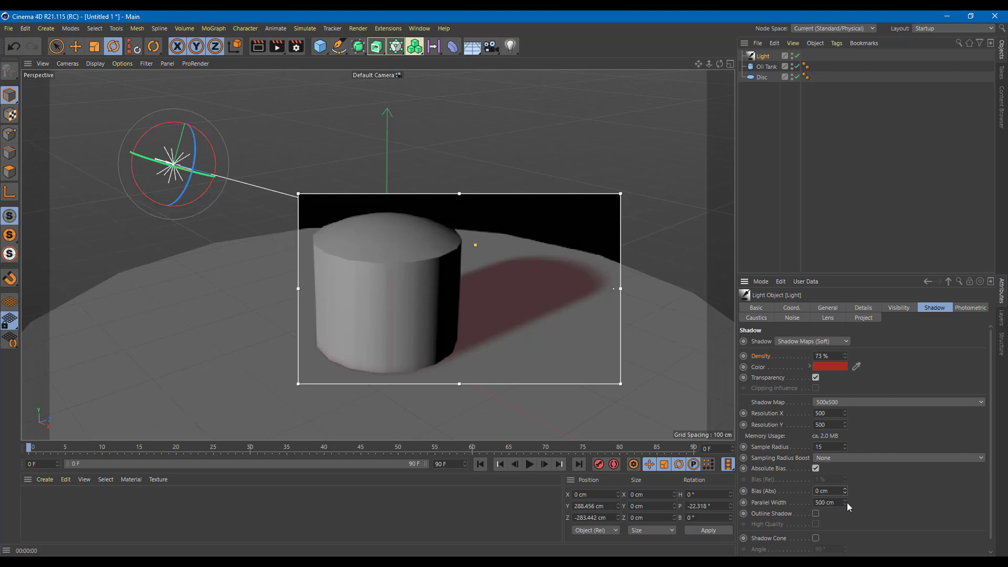
{"action": "left_click_drag", "start_coordinate": [845, 502], "coordinate": [847, 503]}
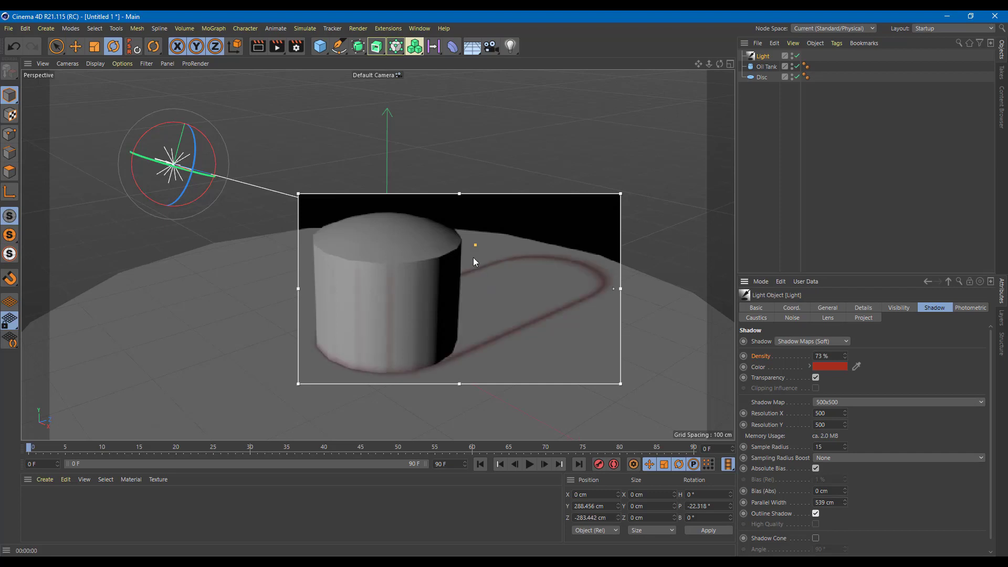
Step: Try the outline shadow and a shadow cone with a 112° angle, switching both options off again
{"action": "left_click", "coordinate": [815, 514]}
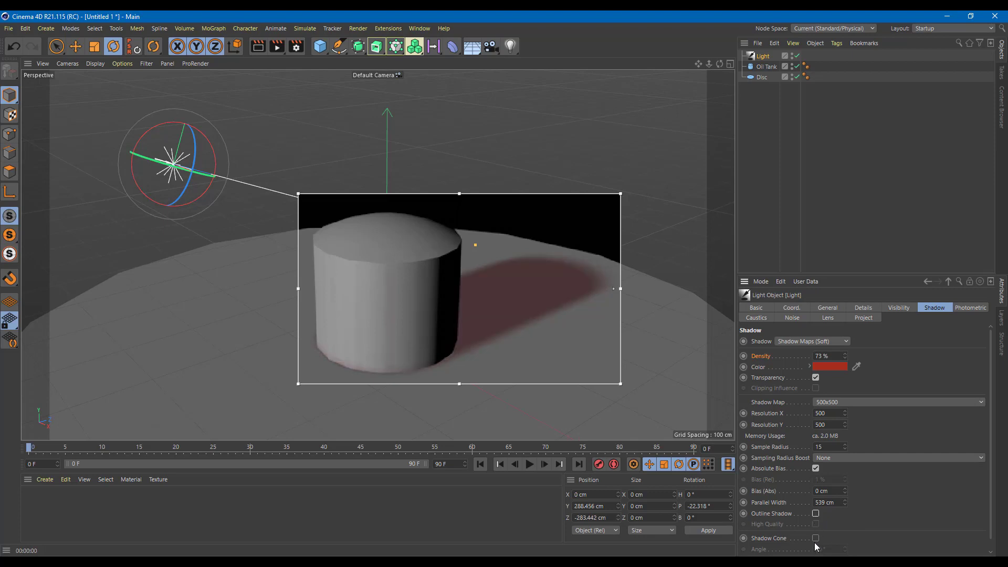
{"action": "left_click", "coordinate": [816, 539]}
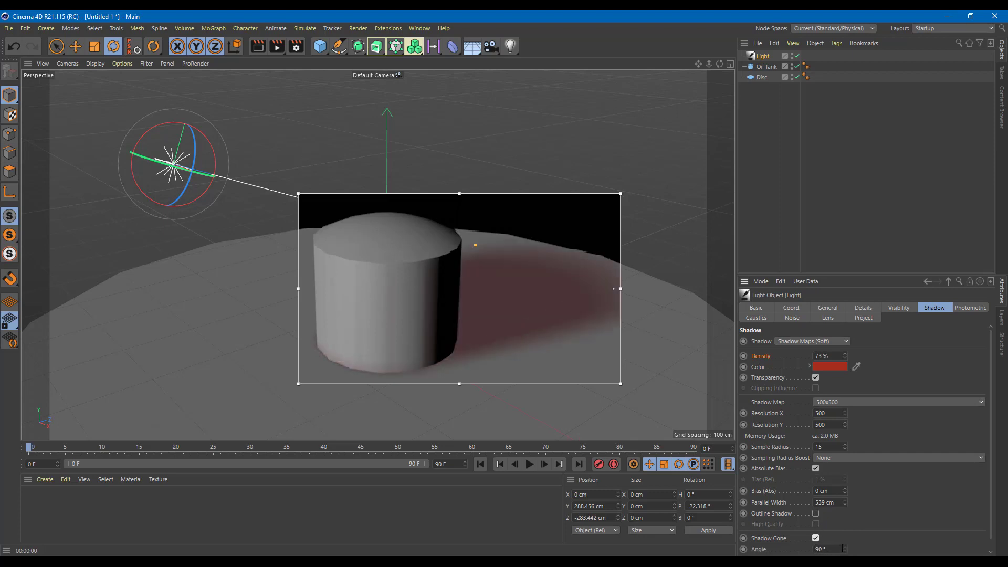
{"action": "mouse_move", "coordinate": [845, 550]}
{"action": "left_mouse_down"}
{"action": "mouse_move", "coordinate": [845, 521]}
{"action": "mouse_move", "coordinate": [845, 566]}
{"action": "mouse_move", "coordinate": [845, 538]}
{"action": "left_mouse_up"}
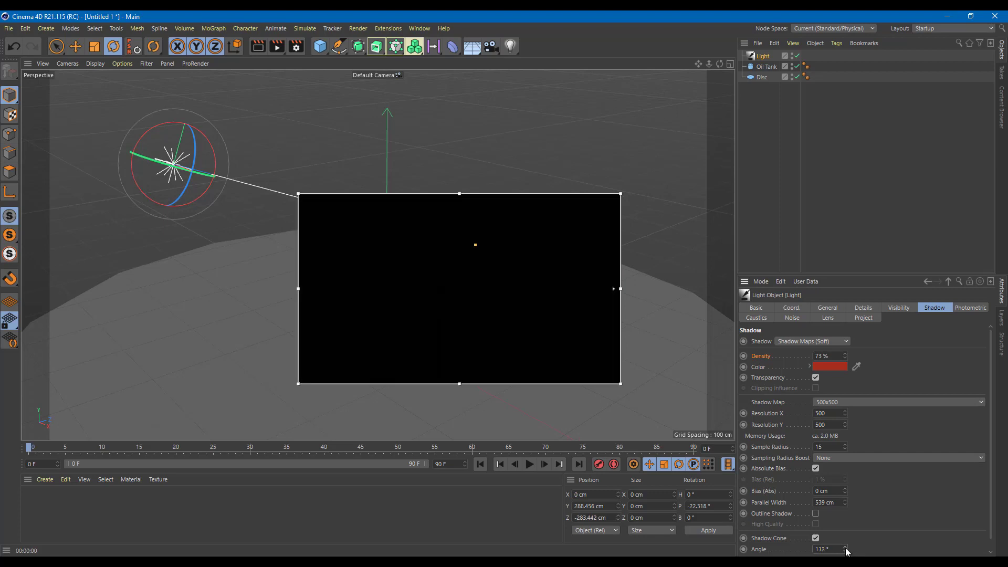
{"action": "left_click", "coordinate": [815, 537]}
{"action": "scroll", "coordinate": [991, 474], "scroll_direction": "down", "scroll_amount": 1}
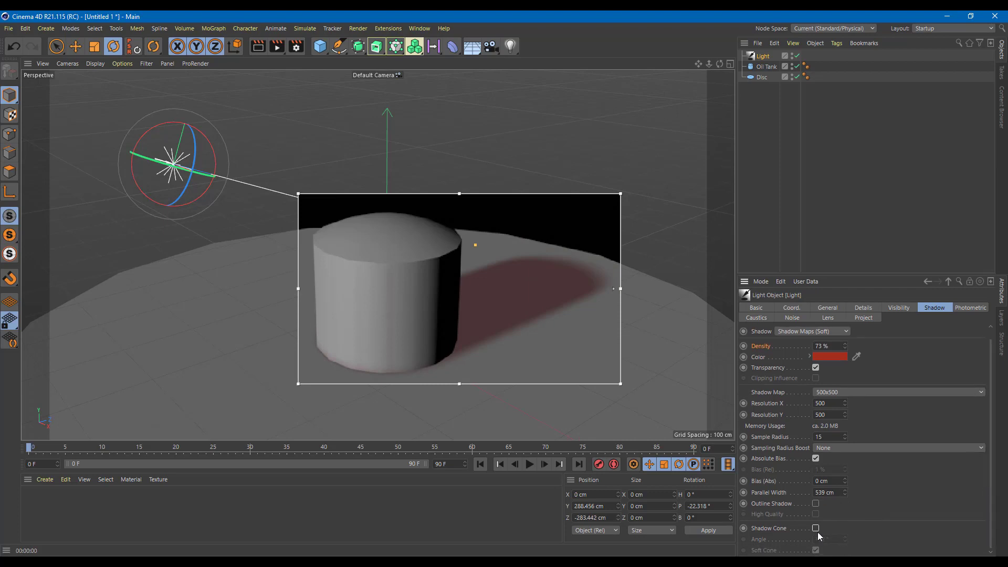
Step: Switch the light's shadow type to Raytraced (Hard) and raise the shadow density to 89%
{"action": "left_click", "coordinate": [812, 332]}
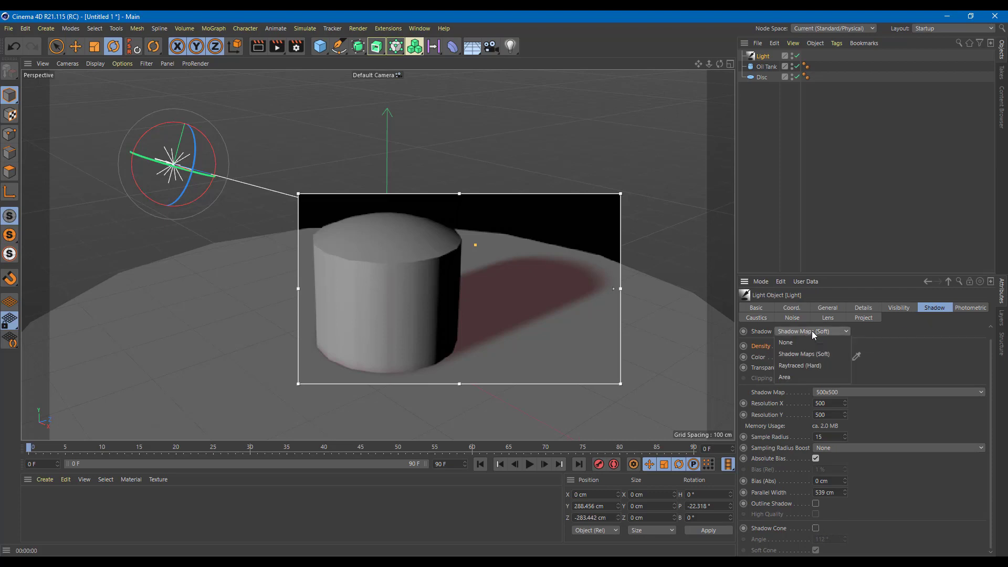
{"action": "left_click", "coordinate": [811, 365]}
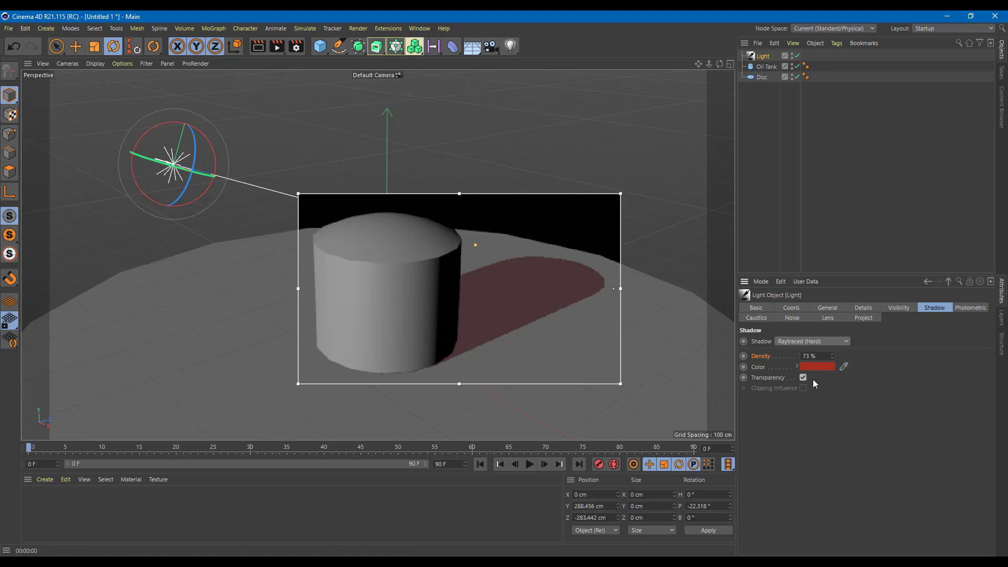
{"action": "left_click_drag", "start_coordinate": [832, 356], "coordinate": [735, 390]}
Step: Change the raytraced shadow's color to black and lower its density to 79%
{"action": "left_click", "coordinate": [822, 367]}
{"action": "left_click", "coordinate": [803, 408]}
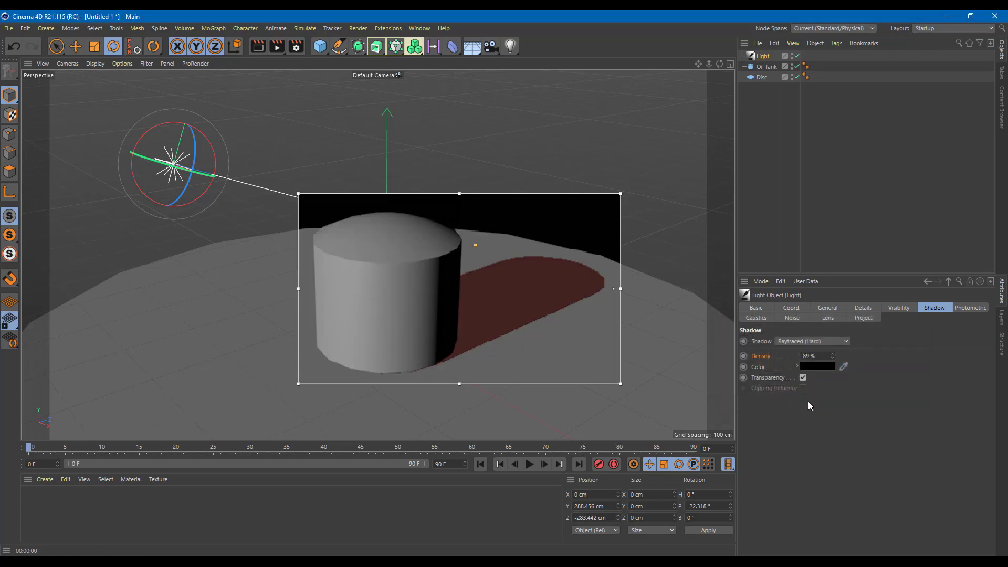
{"action": "left_click_drag", "start_coordinate": [832, 362], "coordinate": [833, 367]}
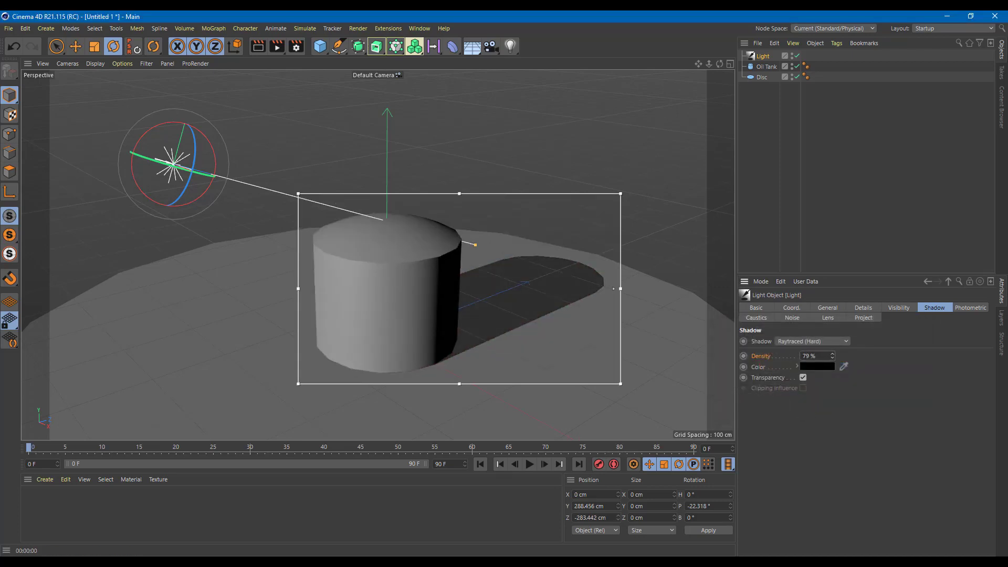
{"action": "left_click", "coordinate": [803, 377]}
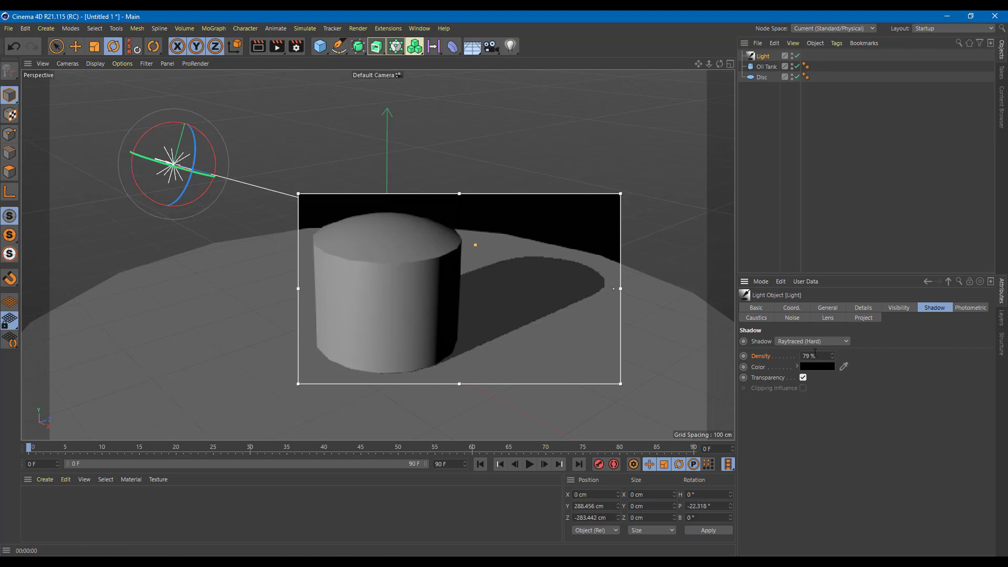
Step: Switch the light's shadow type to Area and set the shadow density to 77%
{"action": "left_click", "coordinate": [796, 341]}
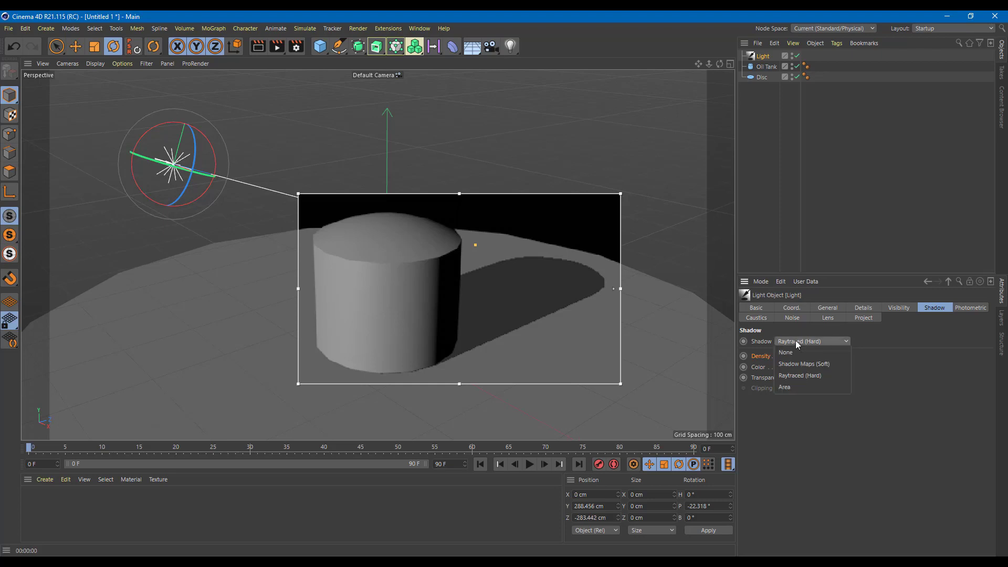
{"action": "left_click", "coordinate": [789, 387]}
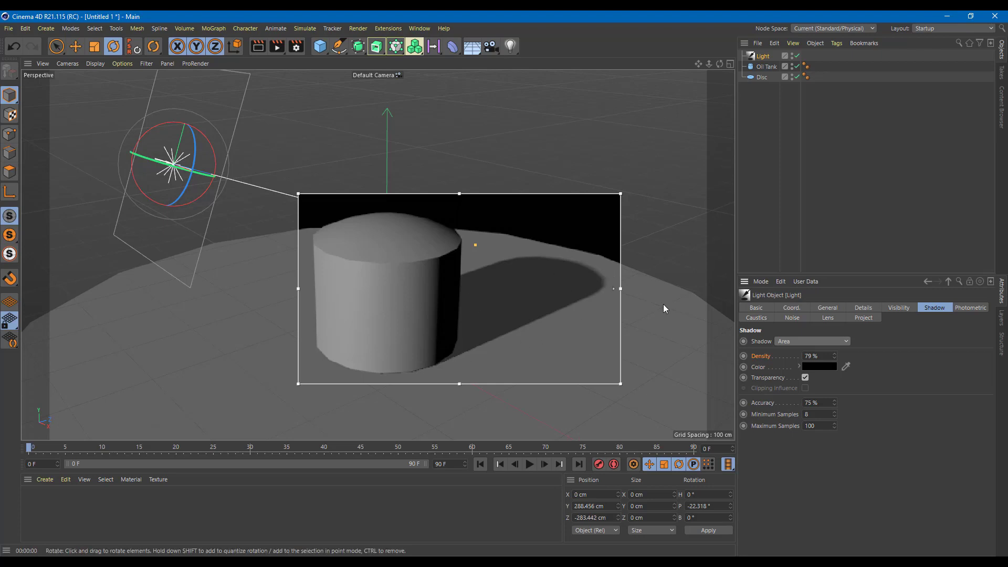
{"action": "left_click", "coordinate": [816, 342]}
{"action": "left_click", "coordinate": [798, 382]}
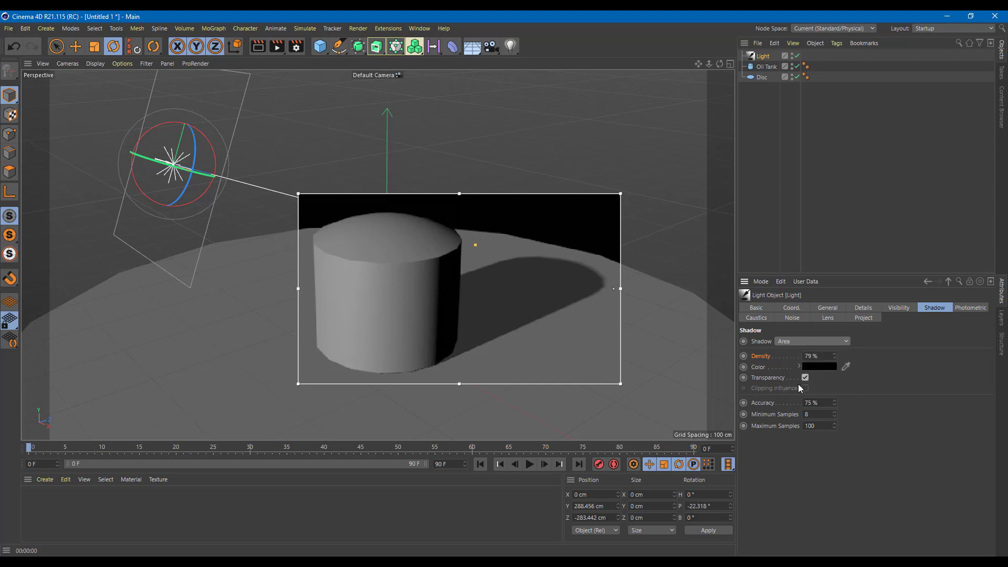
{"action": "left_click_drag", "start_coordinate": [834, 356], "coordinate": [831, 360]}
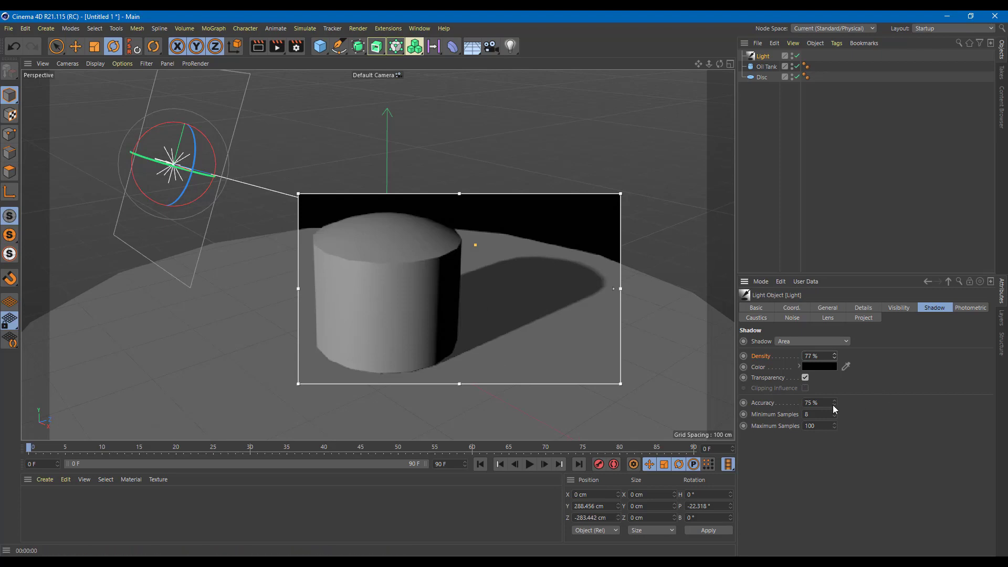
Step: Set the area shadow's accuracy to 31% and its minimum samples to 76, keeping maximum samples at 100
{"action": "left_click_drag", "start_coordinate": [833, 402], "coordinate": [834, 423]}
{"action": "left_click_drag", "start_coordinate": [834, 403], "coordinate": [834, 391]}
{"action": "left_click_drag", "start_coordinate": [834, 412], "coordinate": [834, 407]}
{"action": "left_click_drag", "start_coordinate": [834, 413], "coordinate": [834, 399]}
{"action": "left_click_drag", "start_coordinate": [834, 419], "coordinate": [834, 426]}
{"action": "left_click", "coordinate": [840, 340]}
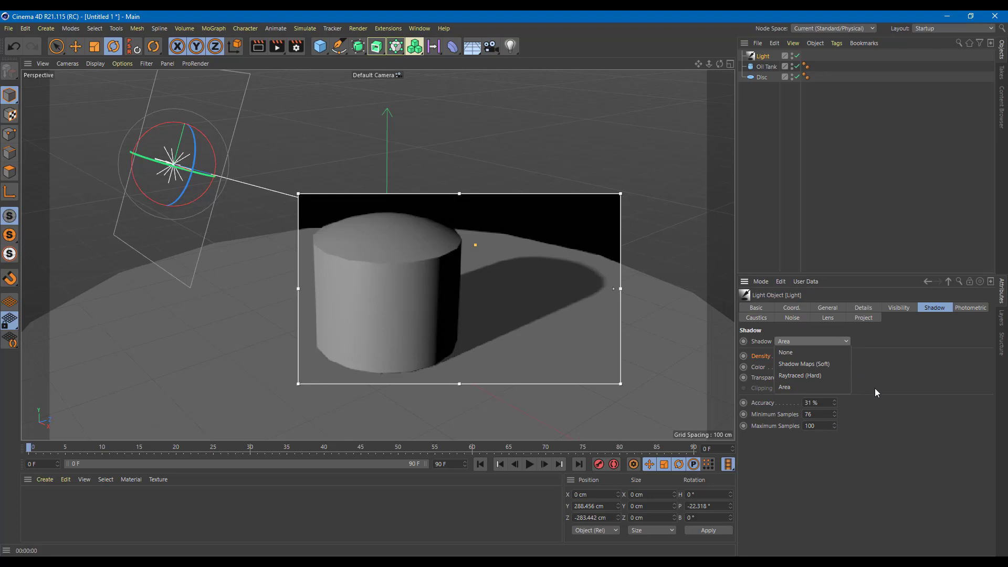
{"action": "left_click", "coordinate": [899, 381]}
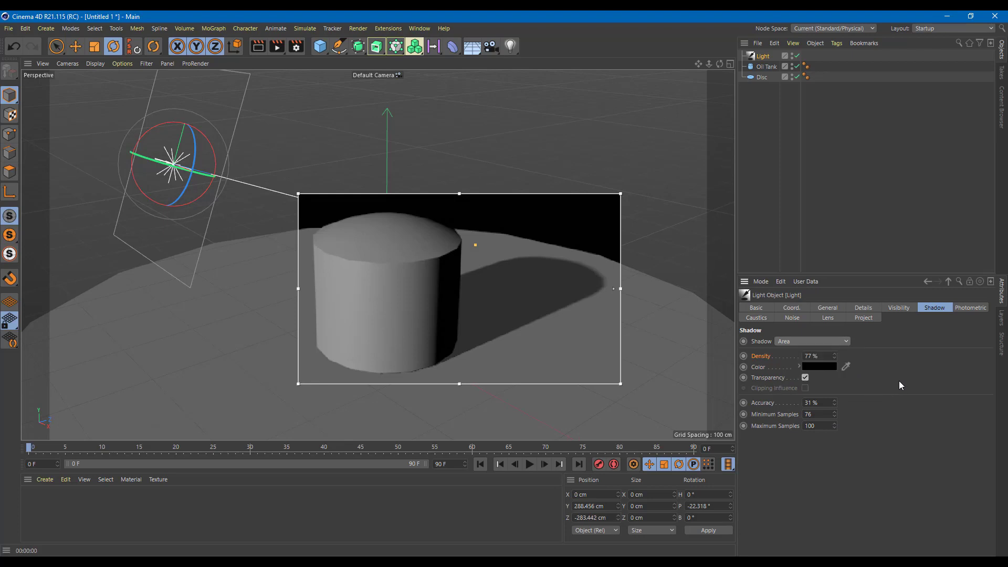
{"action": "left_click", "coordinate": [826, 342]}
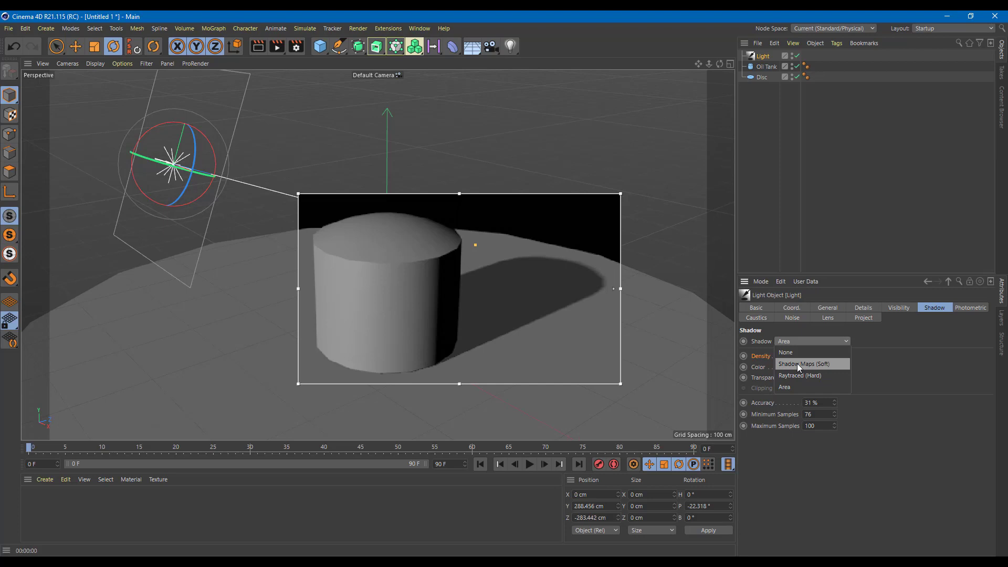
{"action": "left_click", "coordinate": [806, 388]}
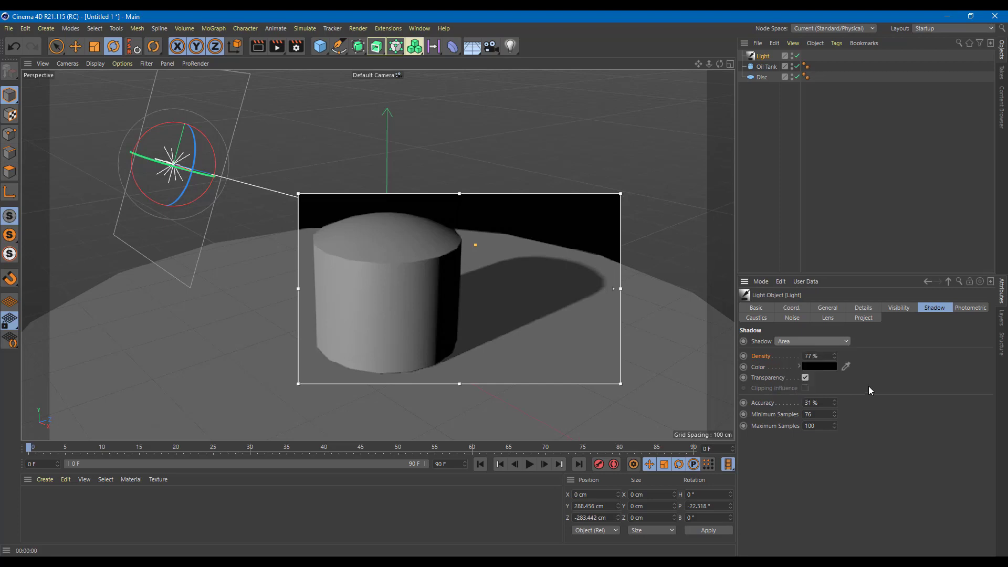